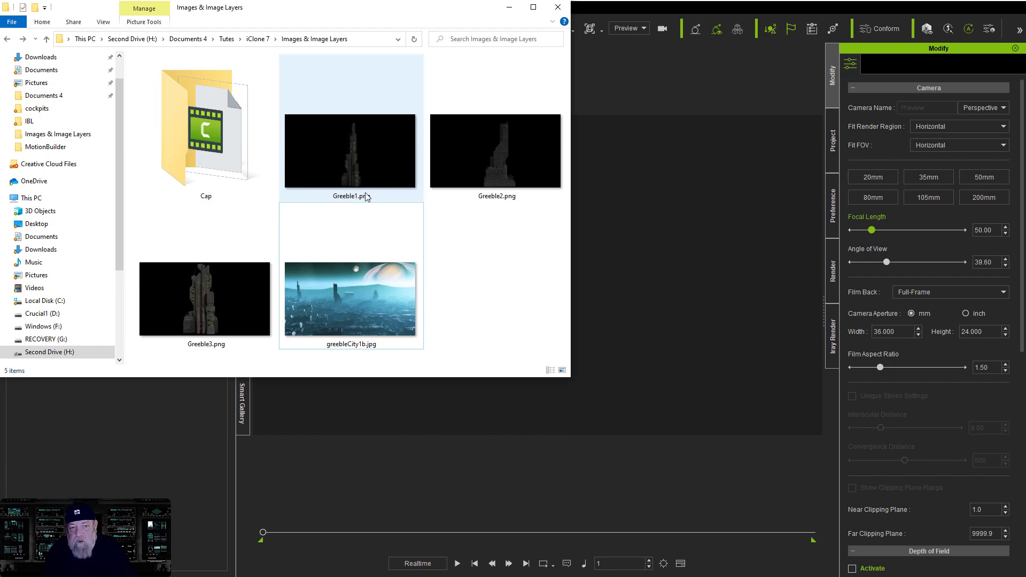
Load greebleCity1b.jpg into the empty scene as the background image.
left_click(509, 7)
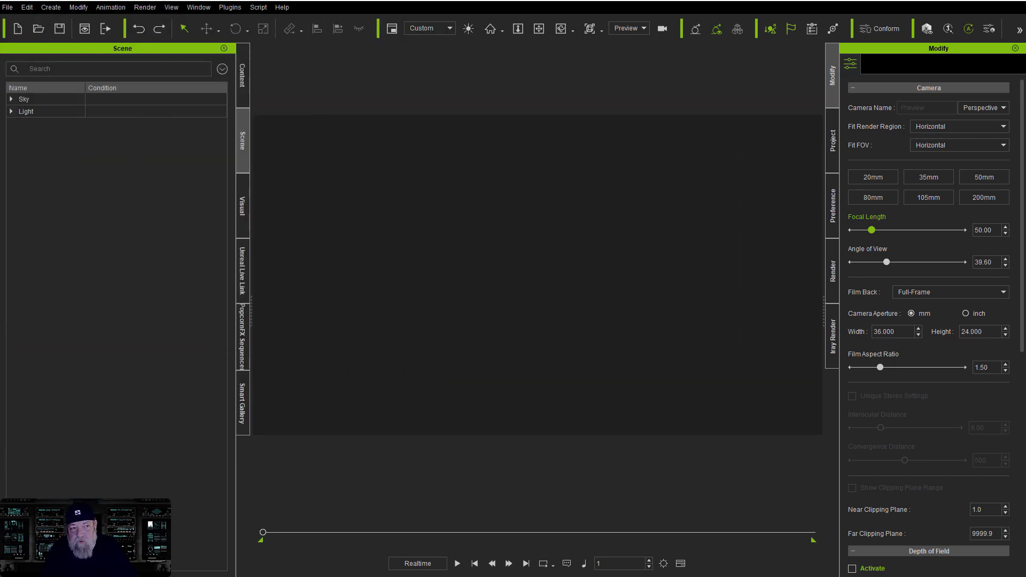
left_click_drag(292, 269, 529, 325)
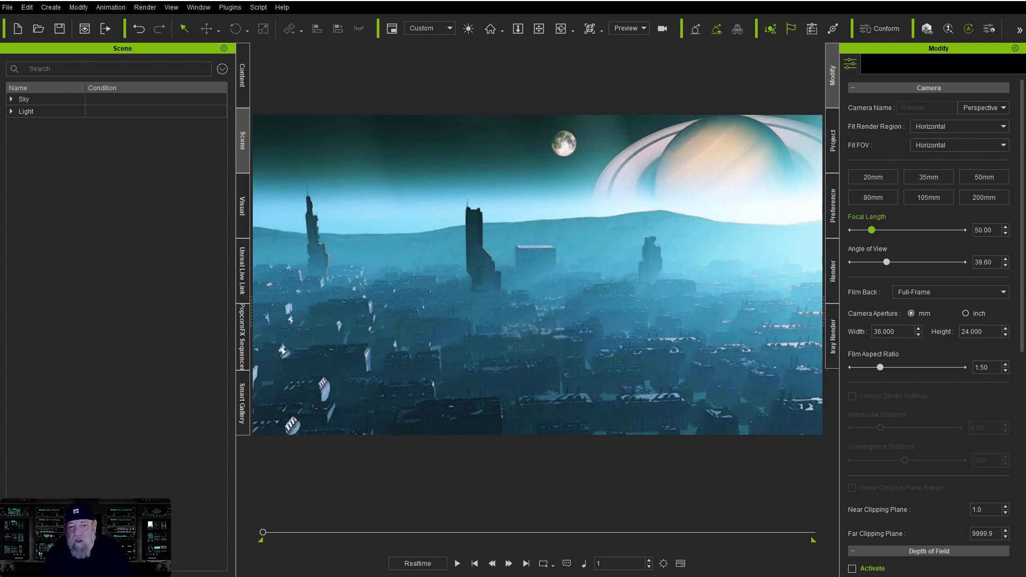
Add Greeble1.png, Greeble2.png and Greeble3.png to the scene as three separate image planes.
left_click_drag(1, 209, 509, 303)
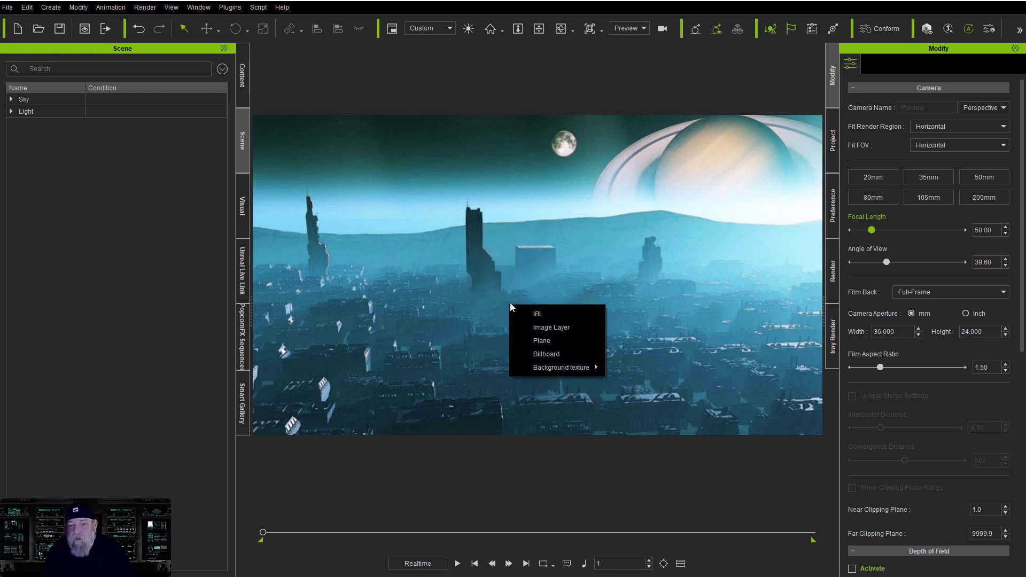
left_click(556, 342)
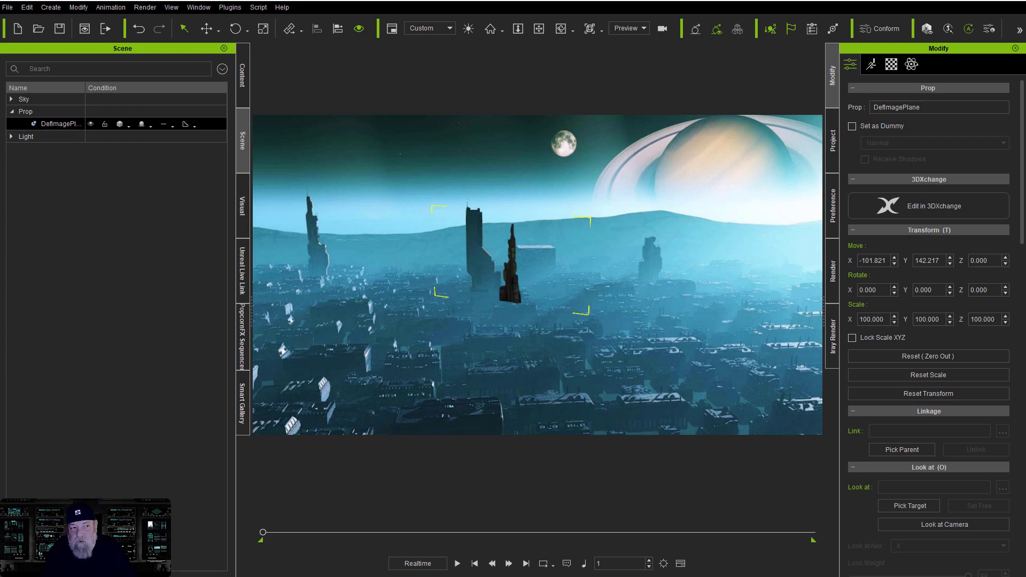
left_click_drag(96, 133, 559, 331)
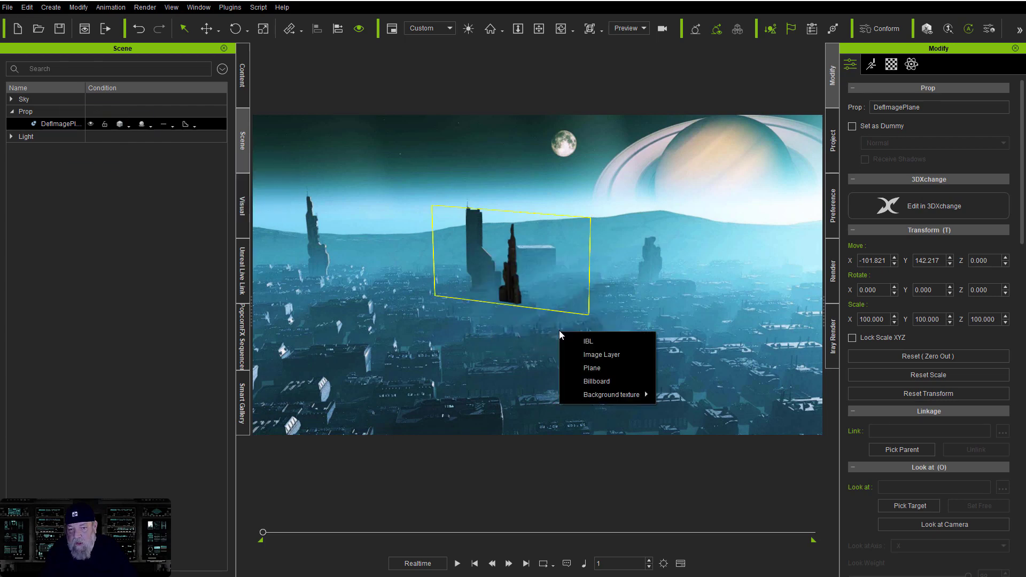
left_click(594, 368)
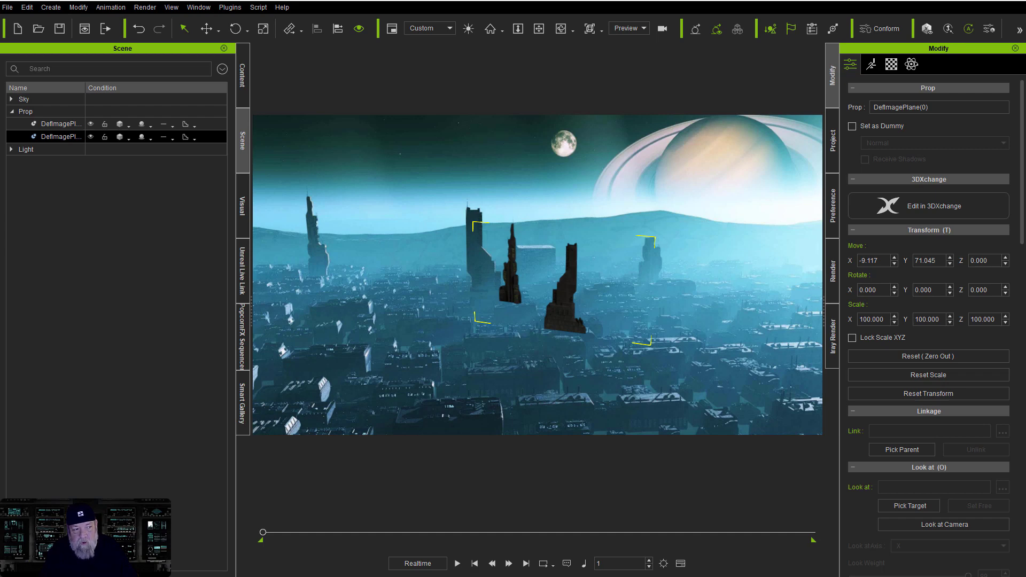
left_click_drag(0, 270, 403, 329)
left_click(430, 367)
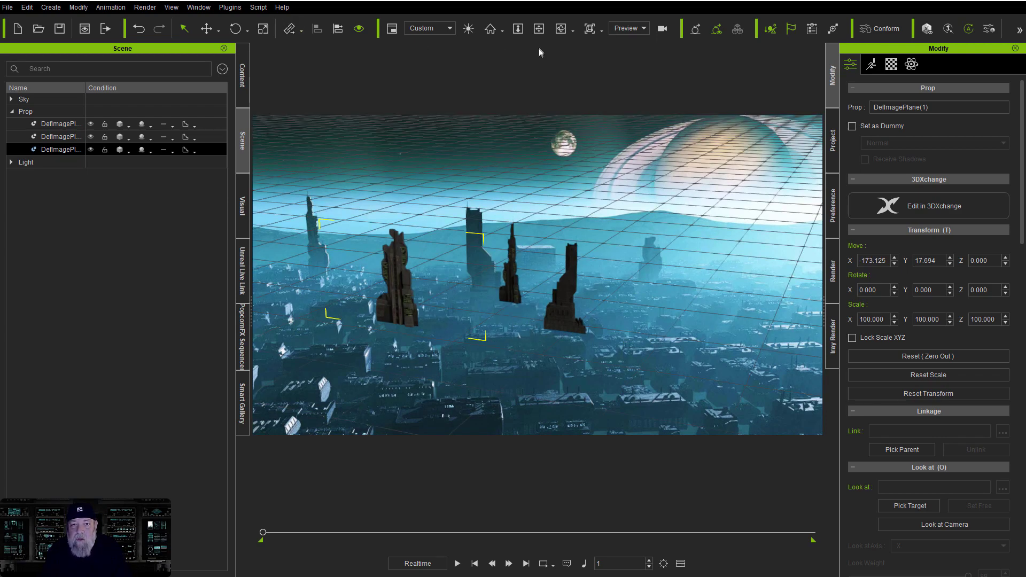
Reframe the preview camera so the three tower planes face it and stand large in the foreground.
left_click(561, 28)
left_click_drag(548, 202, 554, 290)
left_click(539, 28)
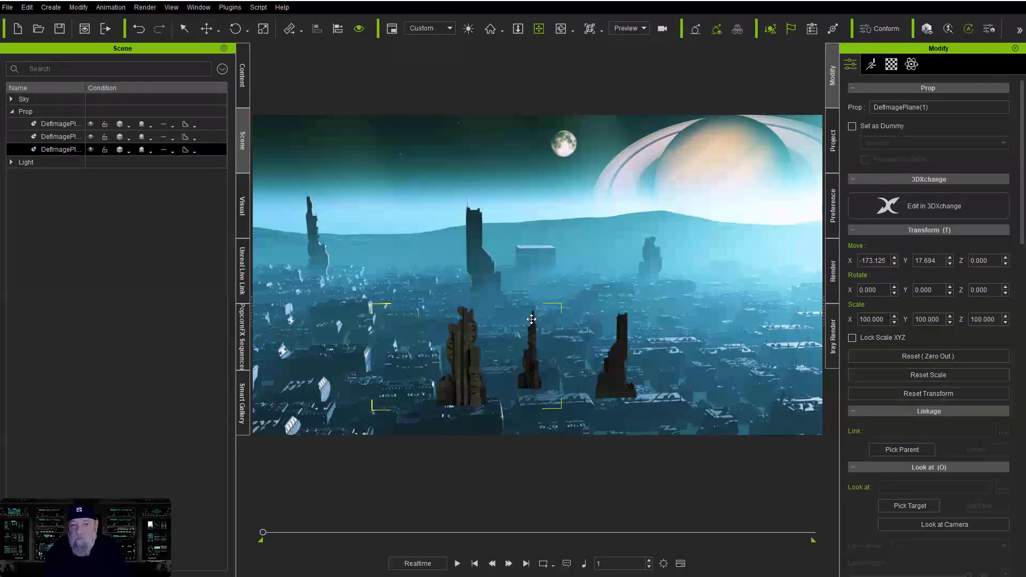
left_click_drag(518, 357, 563, 349)
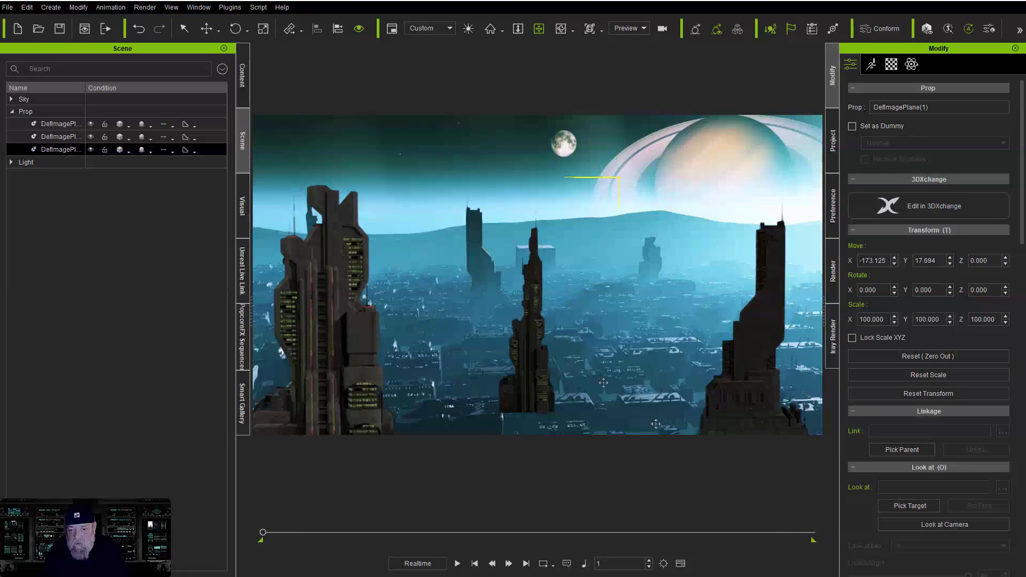
left_click(185, 31)
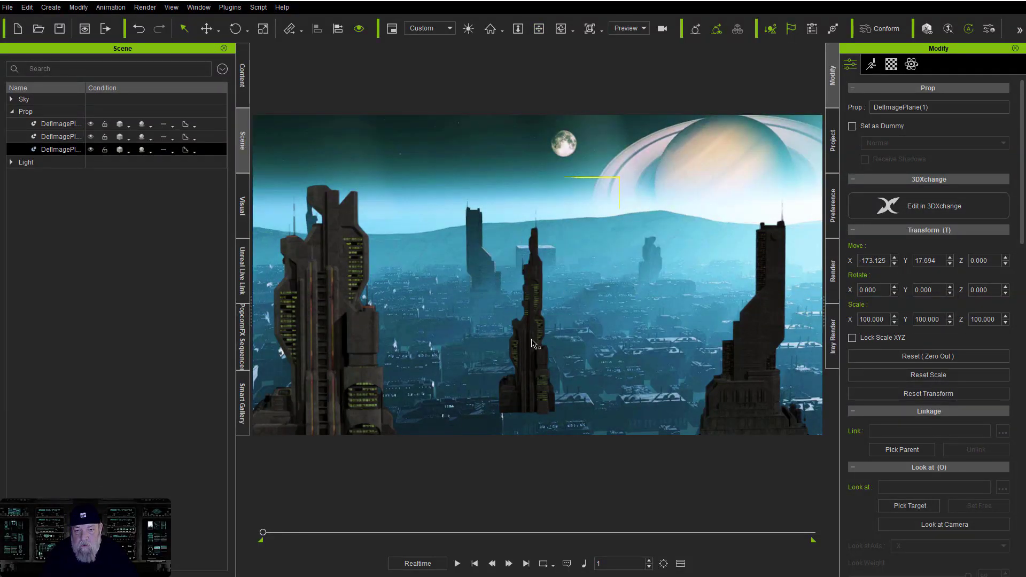
Toggle the first and third planes' visibility to identify their towers, and lock the third plane.
left_click(90, 150)
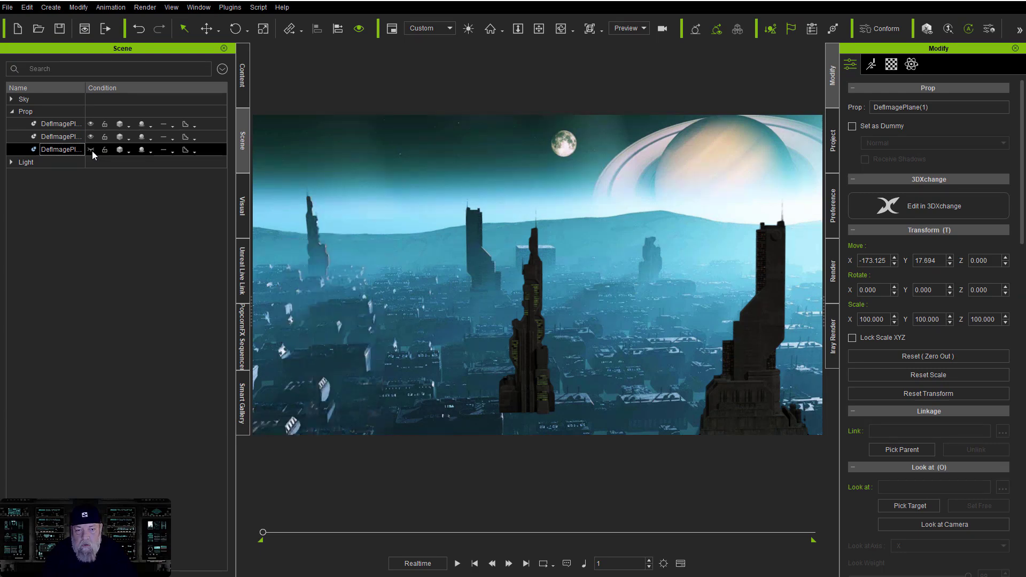
left_click(92, 150)
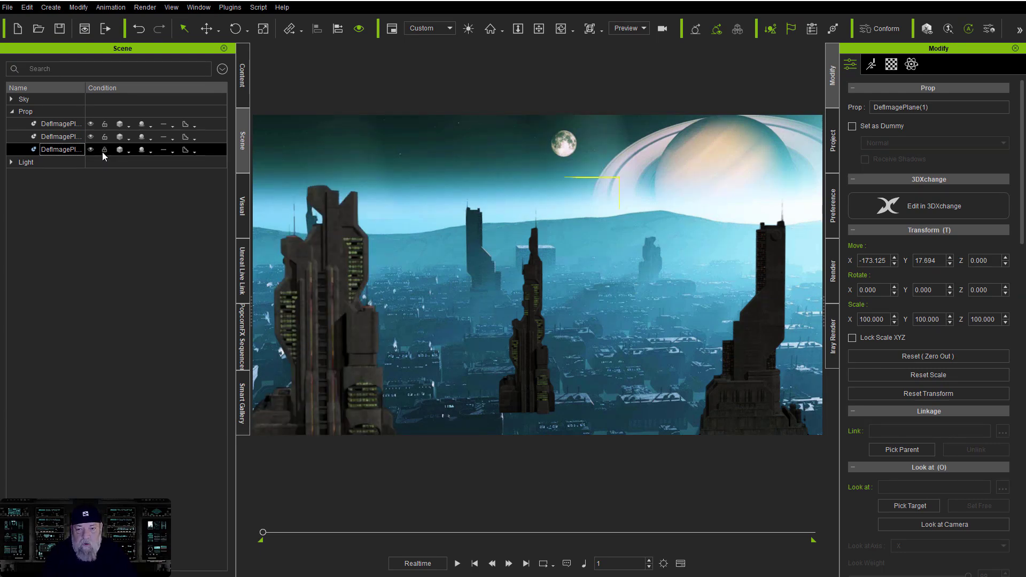
left_click(94, 128, "shift")
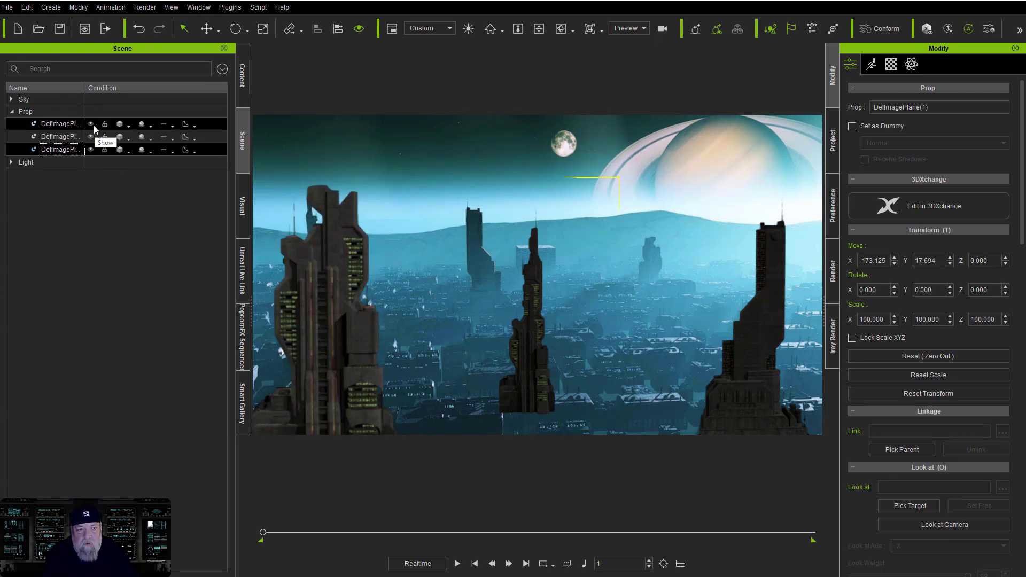
left_click(94, 124)
left_click(94, 124)
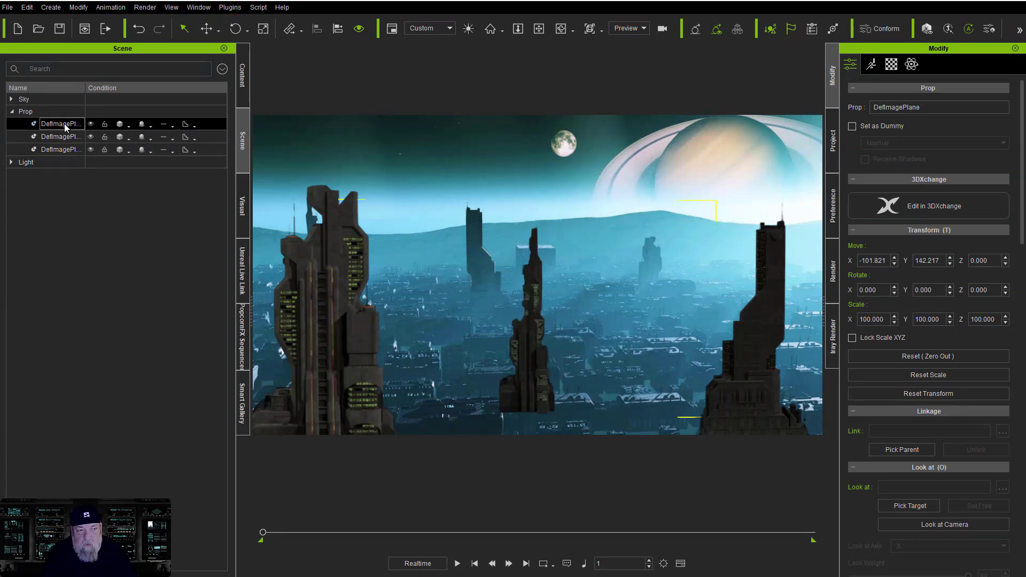
Move the middle tower's plane to about X -100, Y 200, Z -38 and scale it uniformly to about 187.
left_click(216, 35)
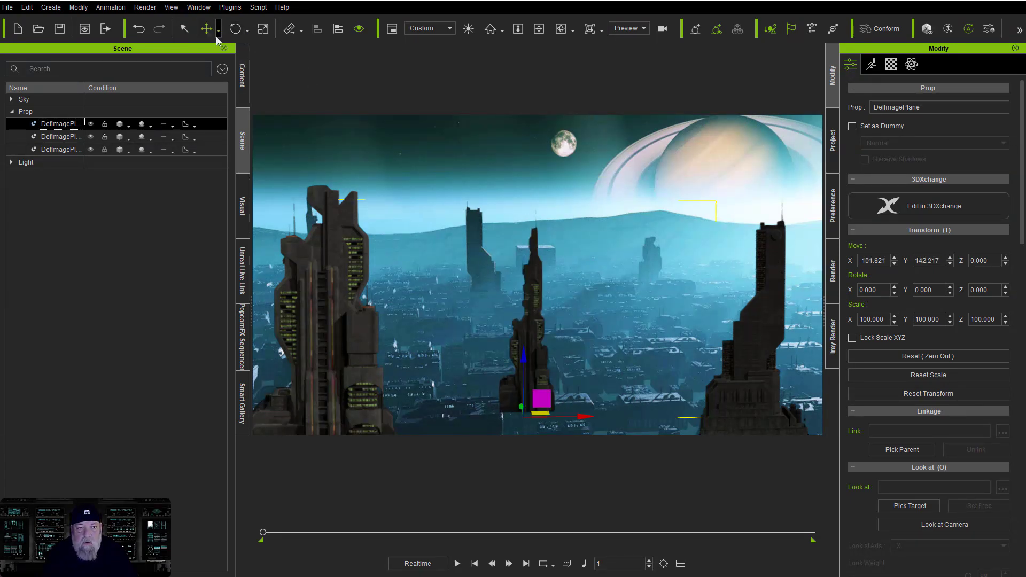
mouse_move(519, 405)
left_mouse_down()
mouse_move(523, 339)
mouse_move(524, 402)
left_mouse_up()
key("r")
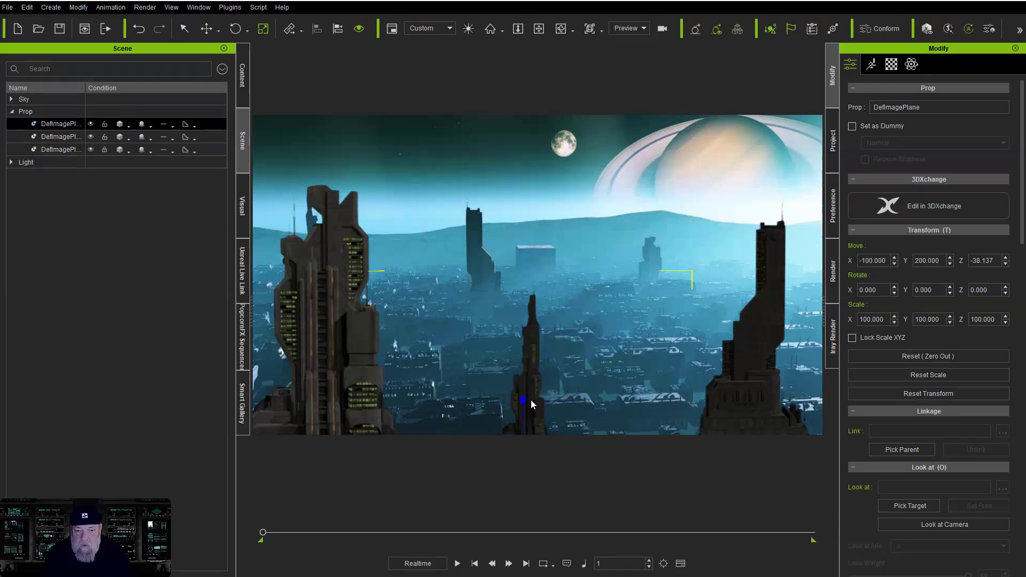
left_click_drag(531, 400, 541, 328)
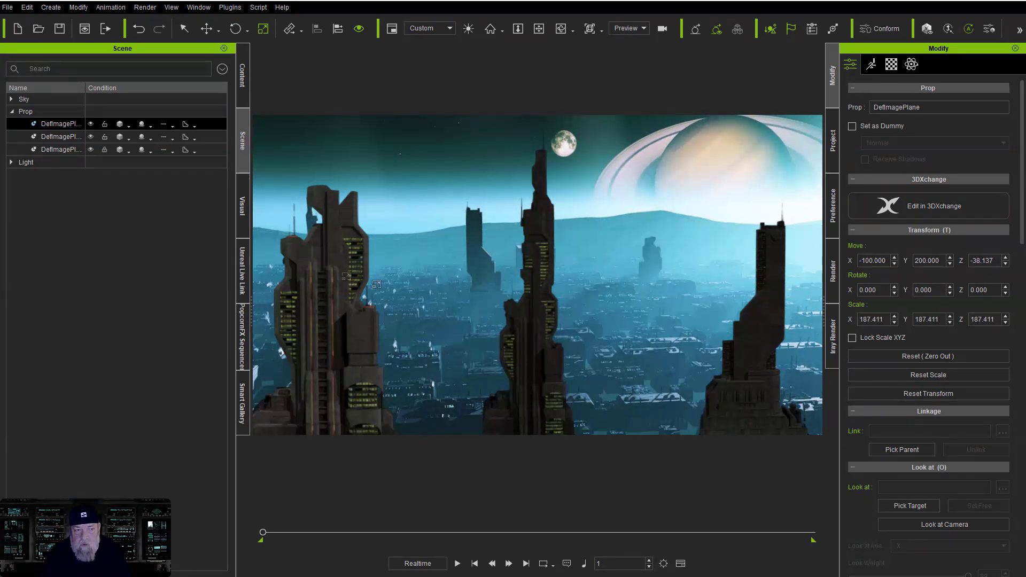
Lock the middle tower's plane and move DefImagePlane(0) to X 0, Y 100, Z 0.
left_click(75, 138)
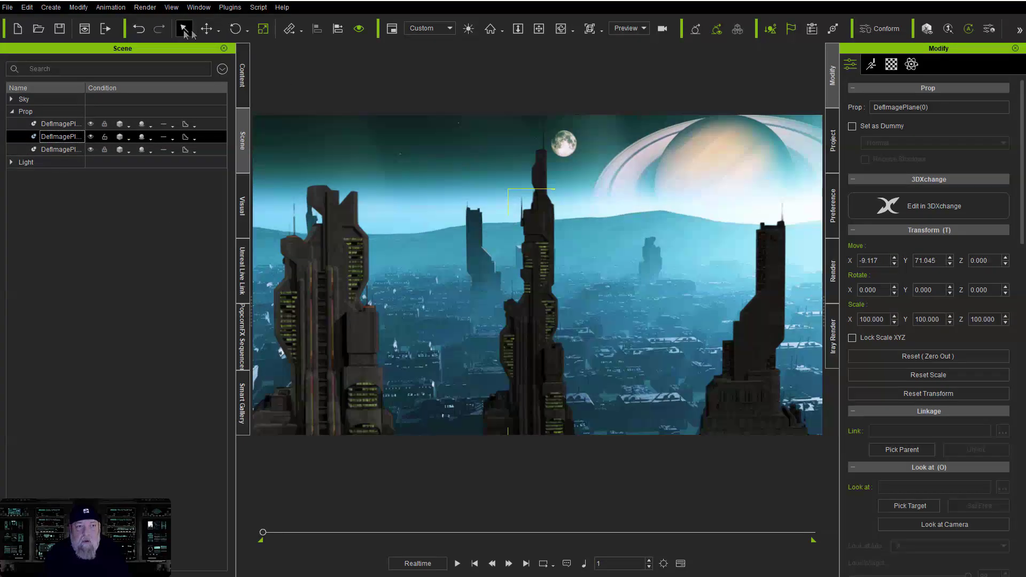
left_click(207, 29)
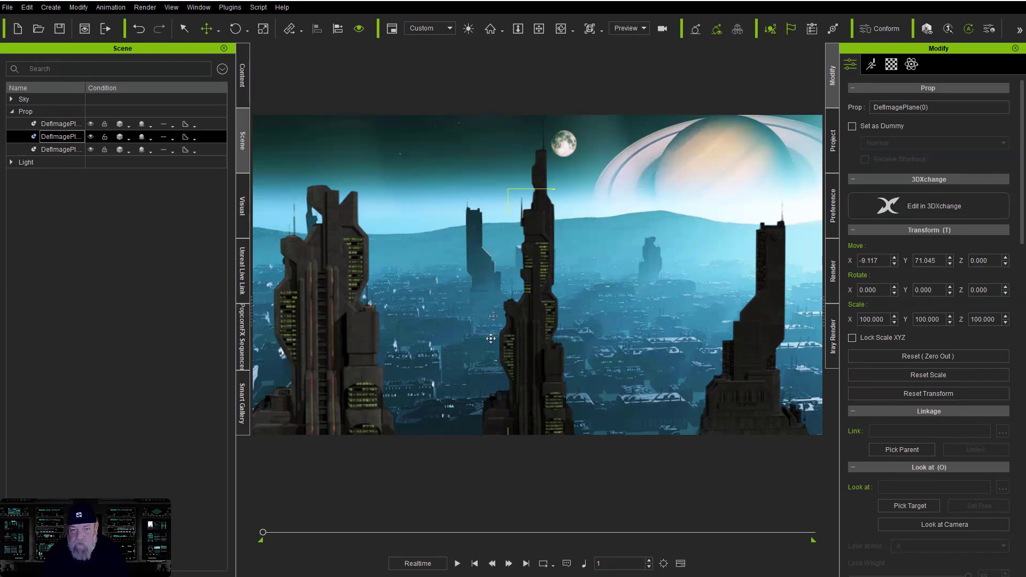
key("ctrl+z")
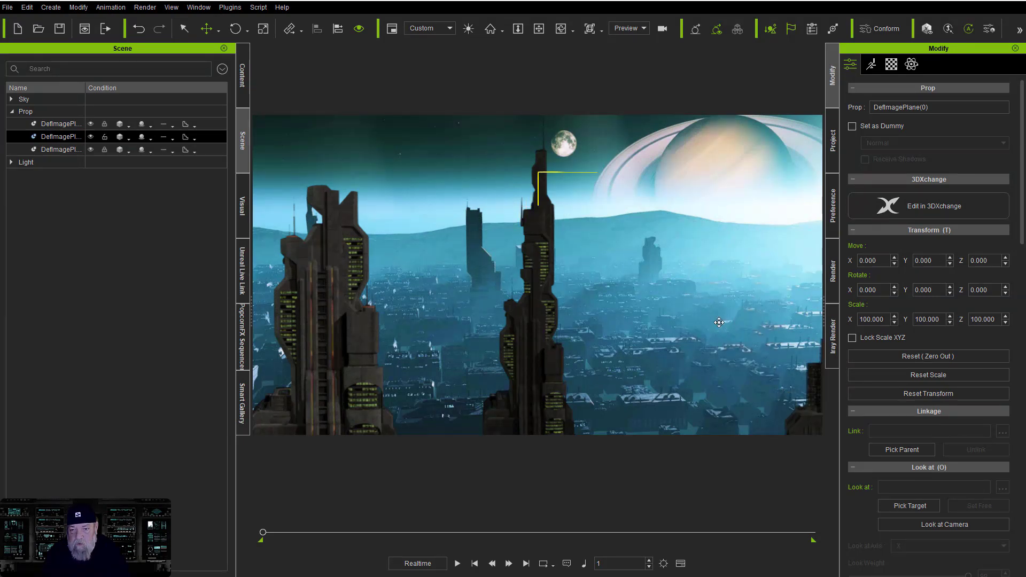
key("ctrl+z")
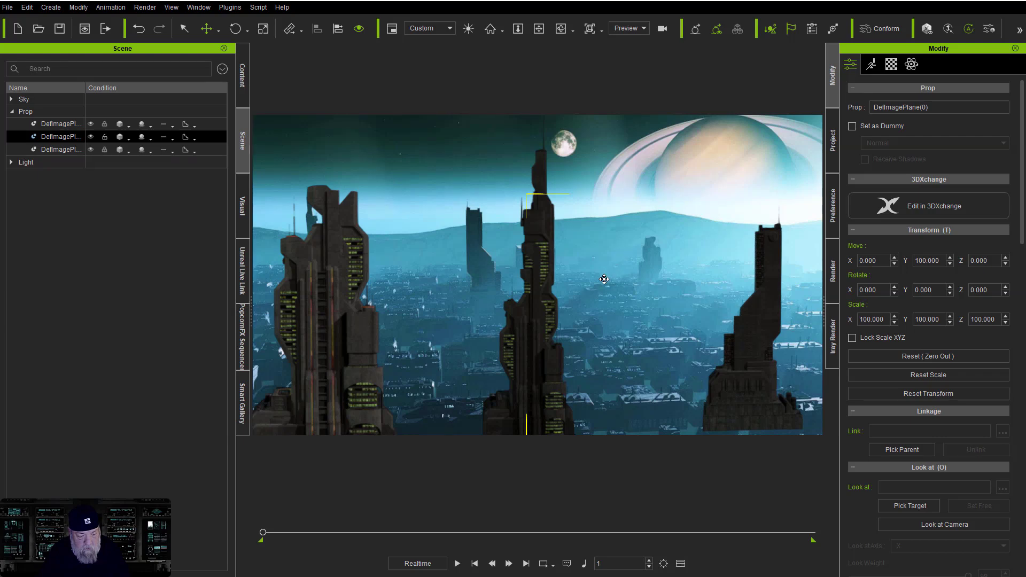
Scale DefImagePlane(0) uniformly to about 131 and lower it to about Z -35.
key("r")
left_click_drag(749, 342, 748, 314)
key("w")
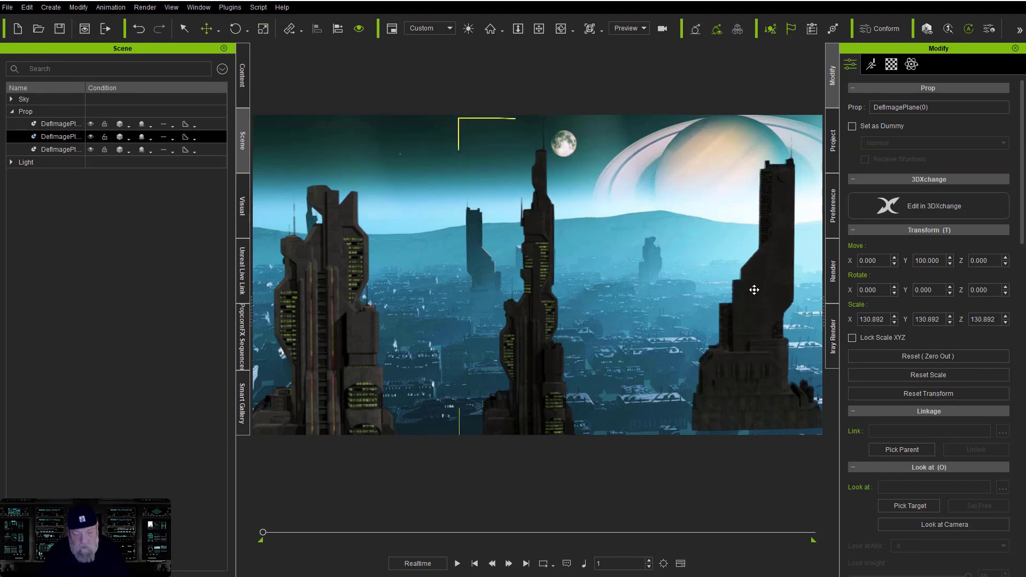
left_click(754, 290)
left_click_drag(740, 373, 739, 441)
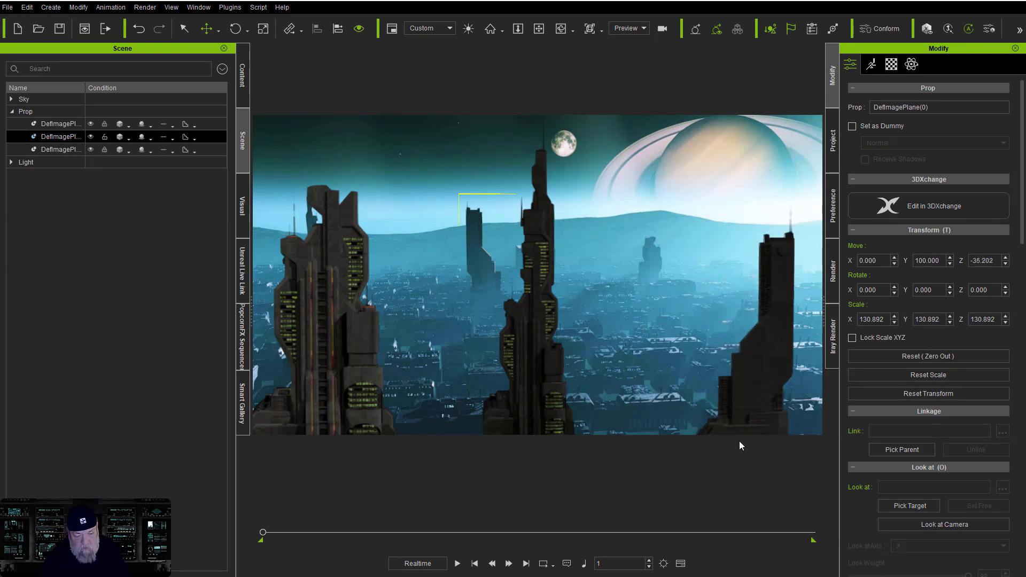
Enlarge DefImagePlane(0) uniformly to a scale of about 165 and lock it.
key("r")
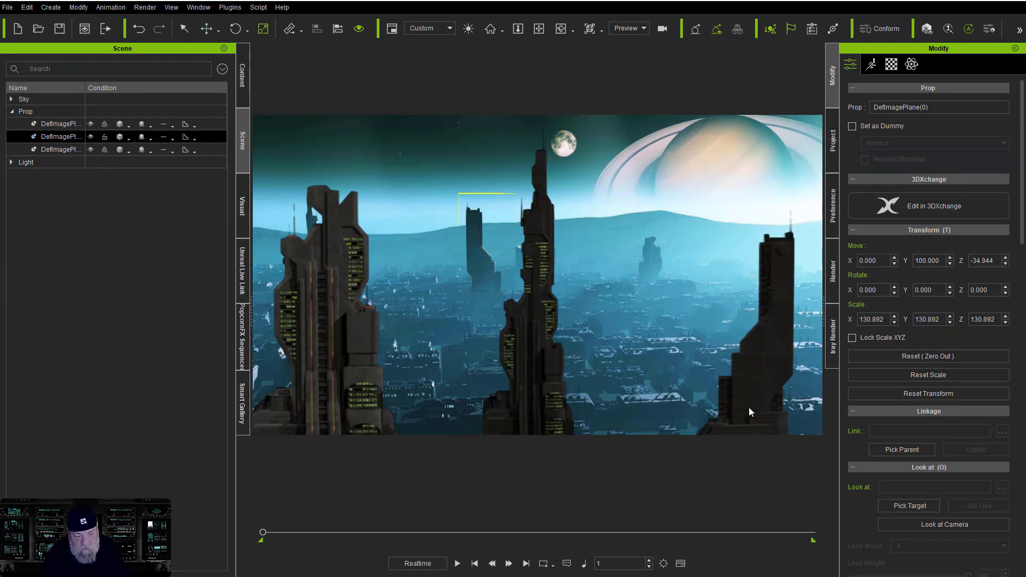
left_click_drag(753, 391, 760, 365)
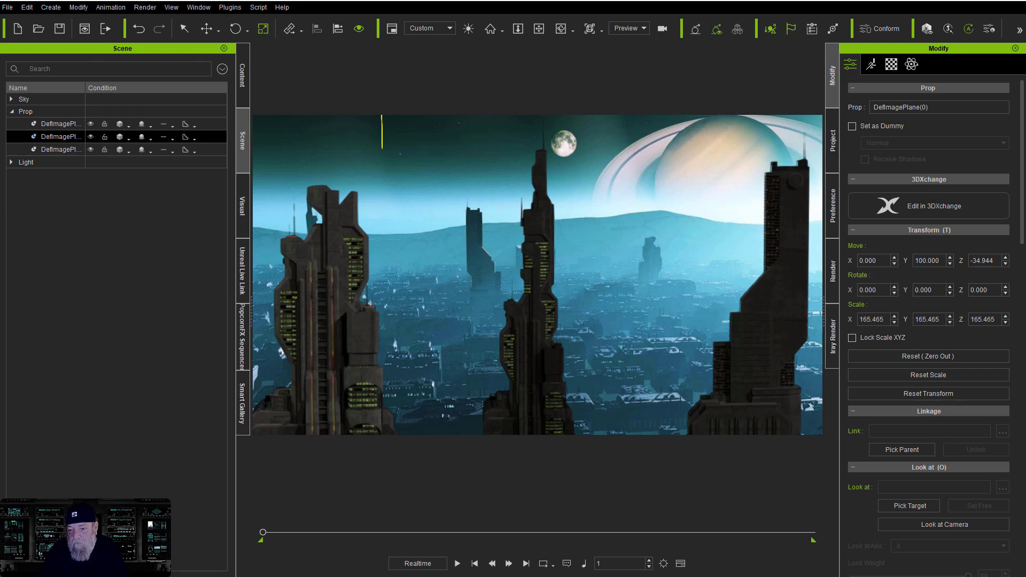
left_click(107, 140)
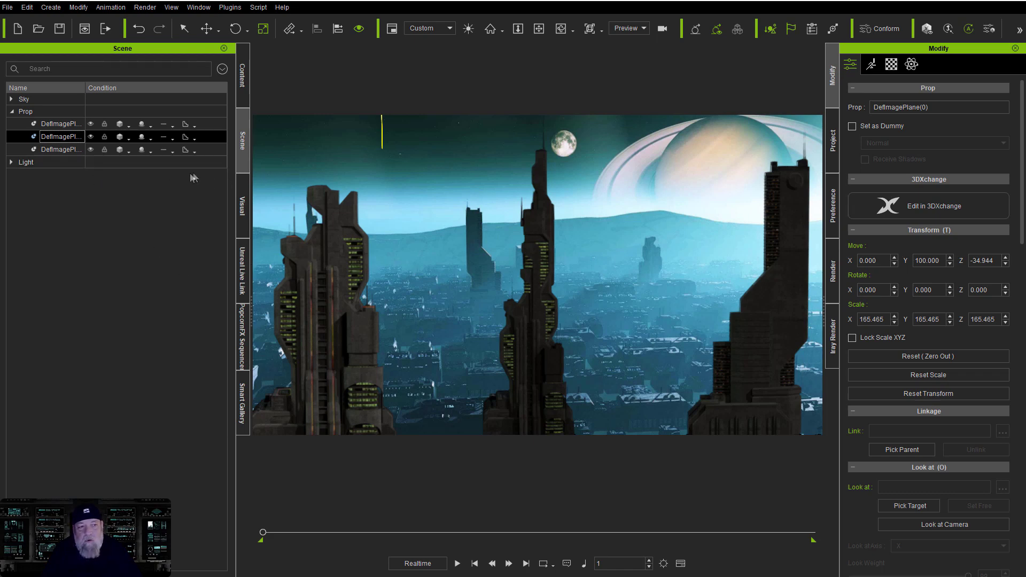
Turn on the HDR effect and slightly increase the ambient occlusion range.
left_click(245, 209)
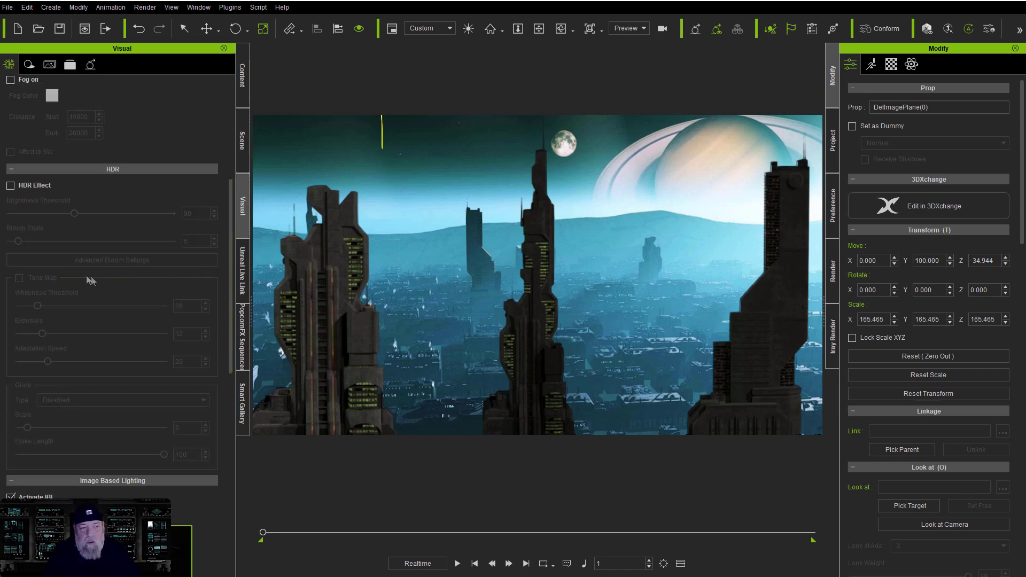
left_click(10, 186)
scroll(52, 191, "up", 4)
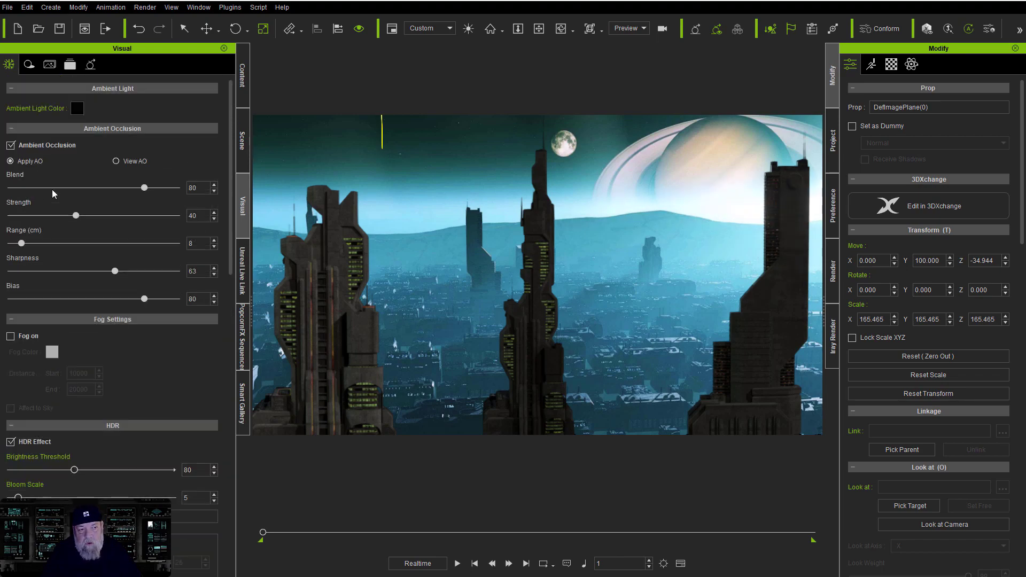
left_click_drag(22, 244, 33, 243)
Enable Tone Map with a whiteness threshold of 208 and set the HDR brightness threshold to 10.
scroll(109, 354, "down", 5)
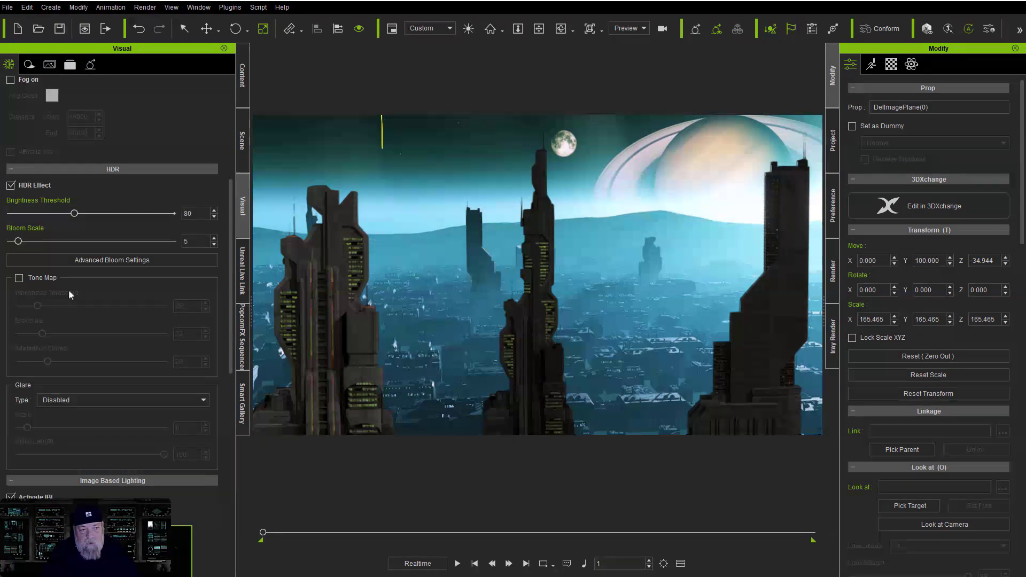
left_click(20, 279)
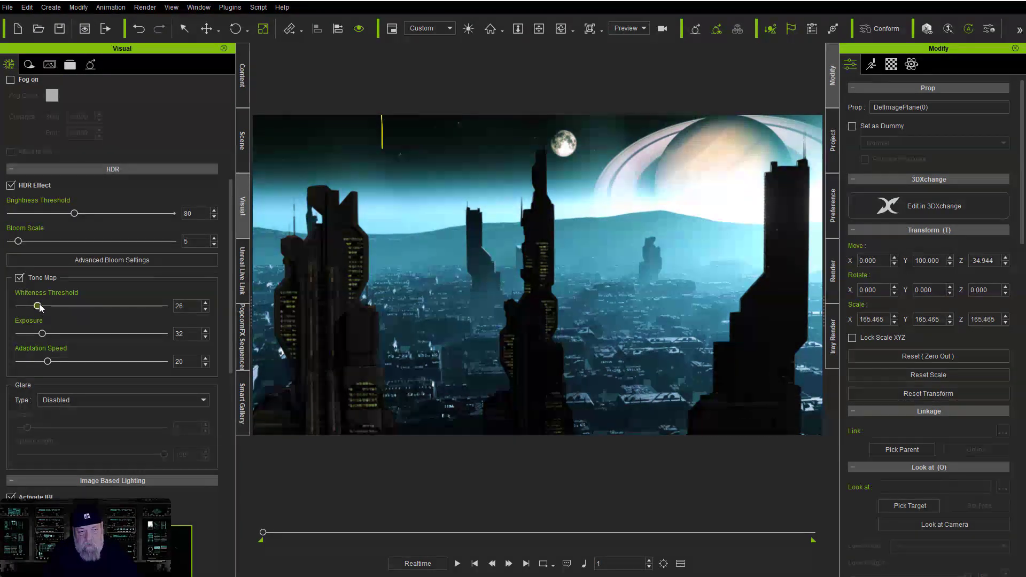
left_click_drag(40, 306, 129, 306)
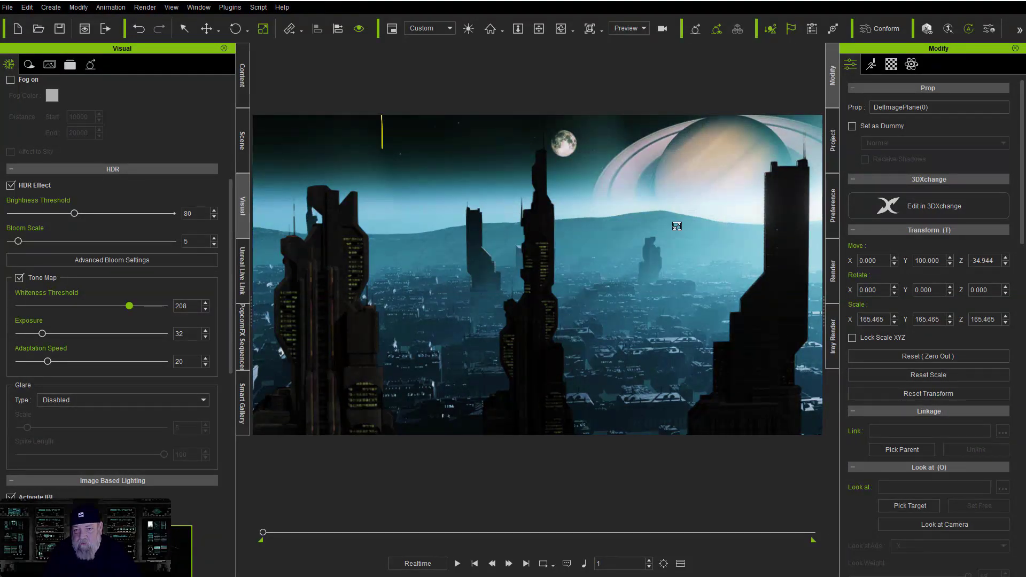
left_click_drag(74, 213, 20, 226)
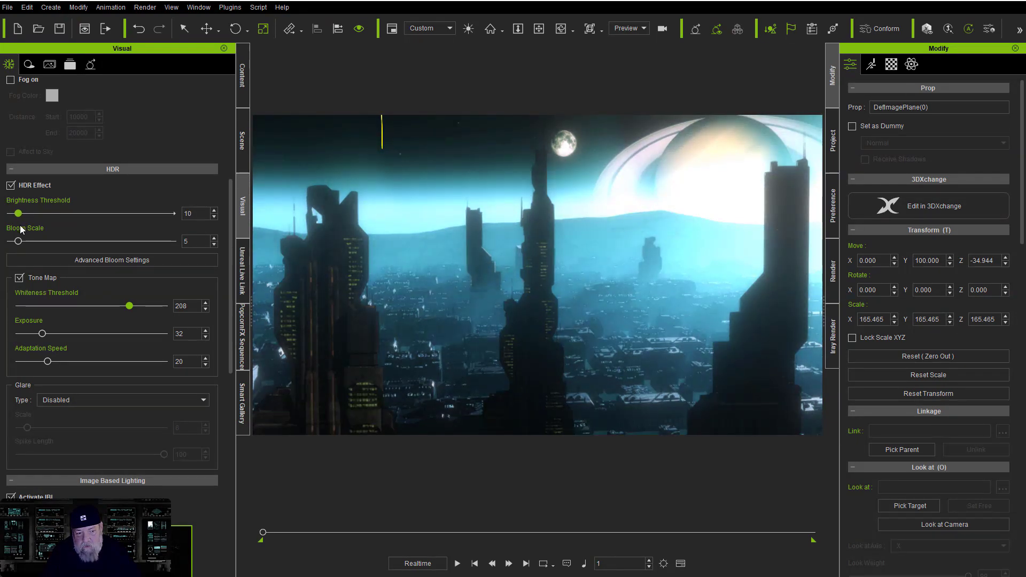
Load IBL_t6.jpg as the image-based lighting map.
scroll(230, 306, "down", 5)
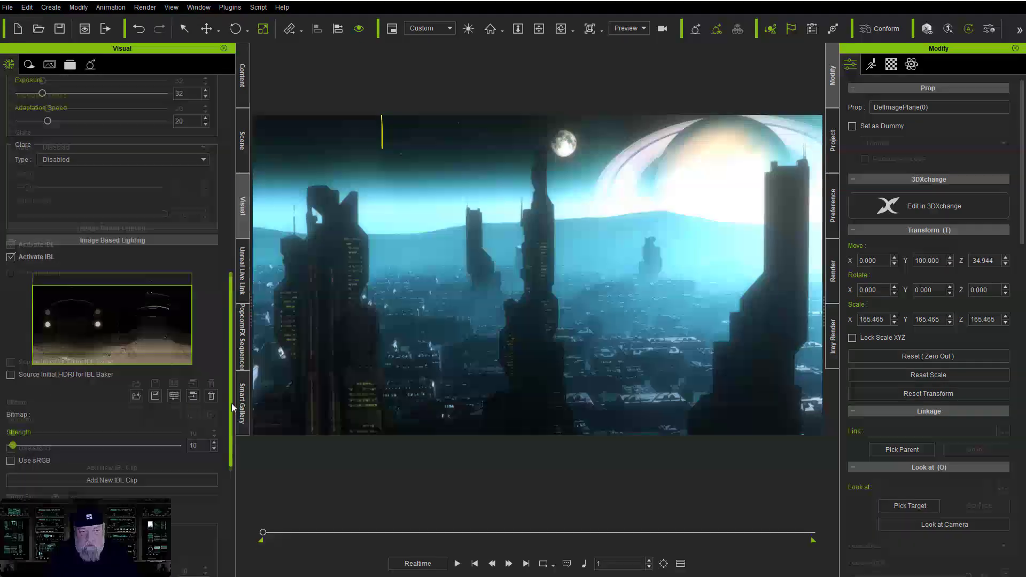
left_click(95, 316)
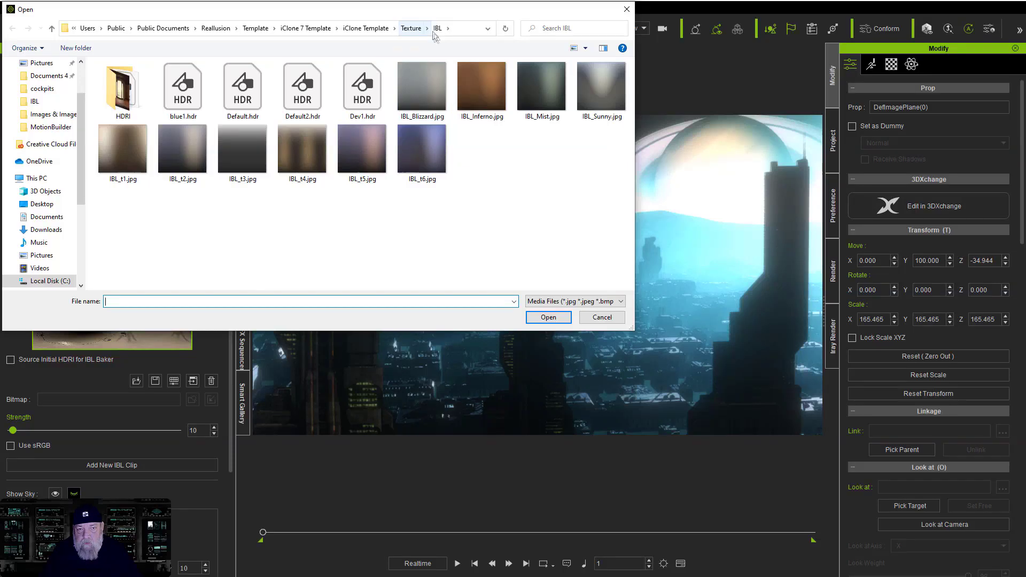
double_click(423, 160)
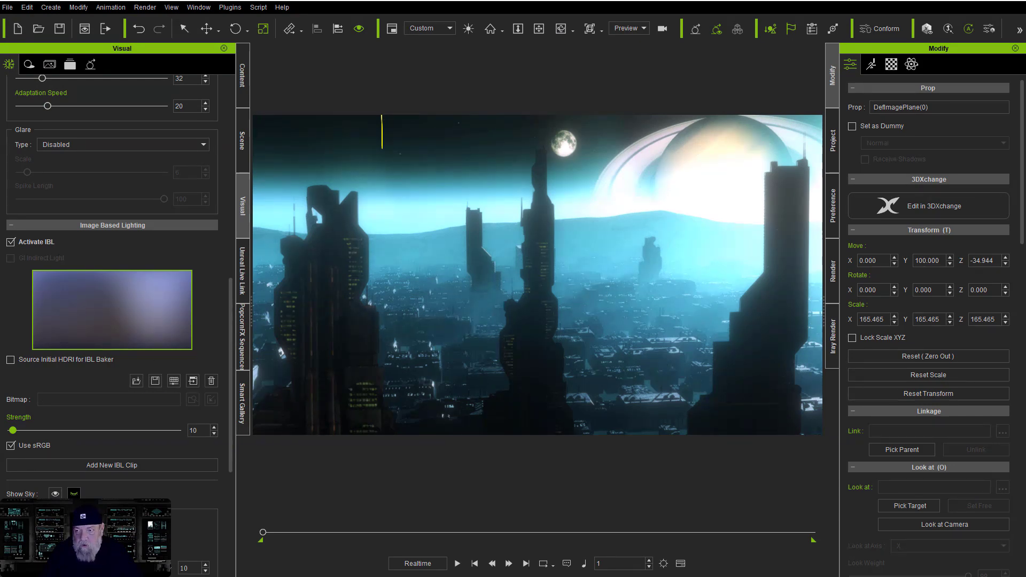
Shift the IBL map's color balance to 100 blue and 100 green, and raise the IBL strength to 191.
left_click(193, 381)
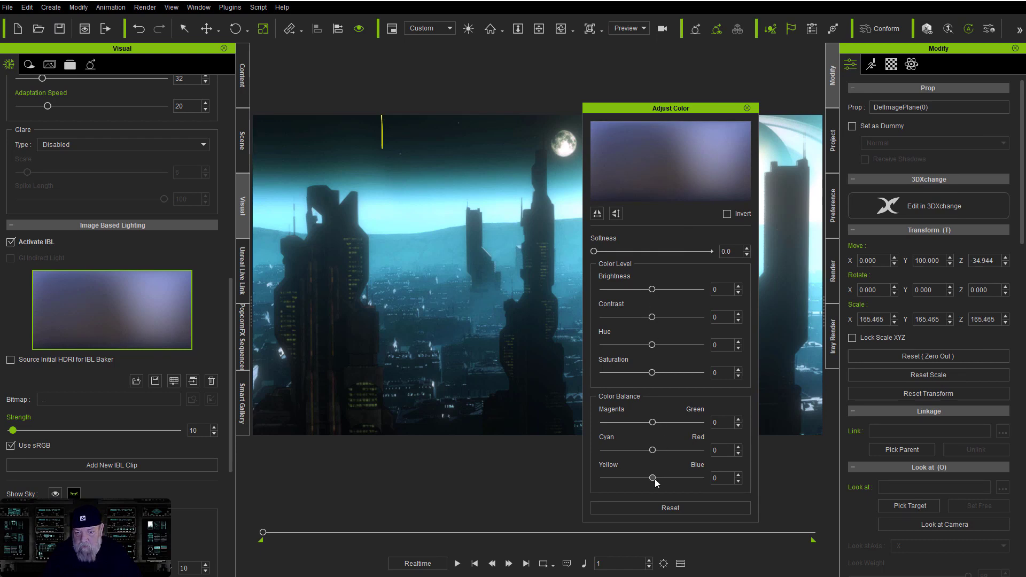
left_click_drag(654, 479, 712, 467)
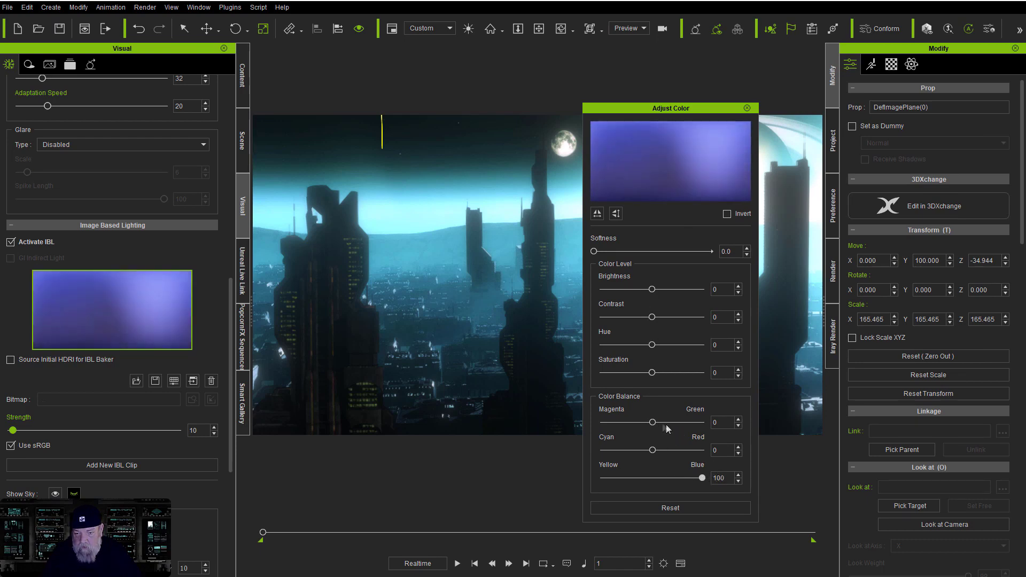
left_click_drag(654, 422, 711, 422)
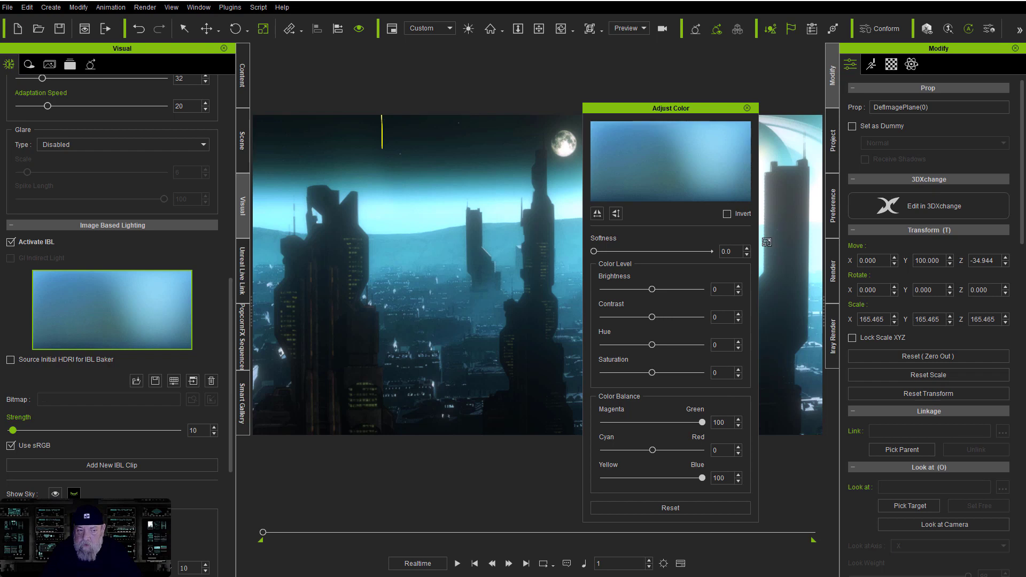
left_click(747, 108)
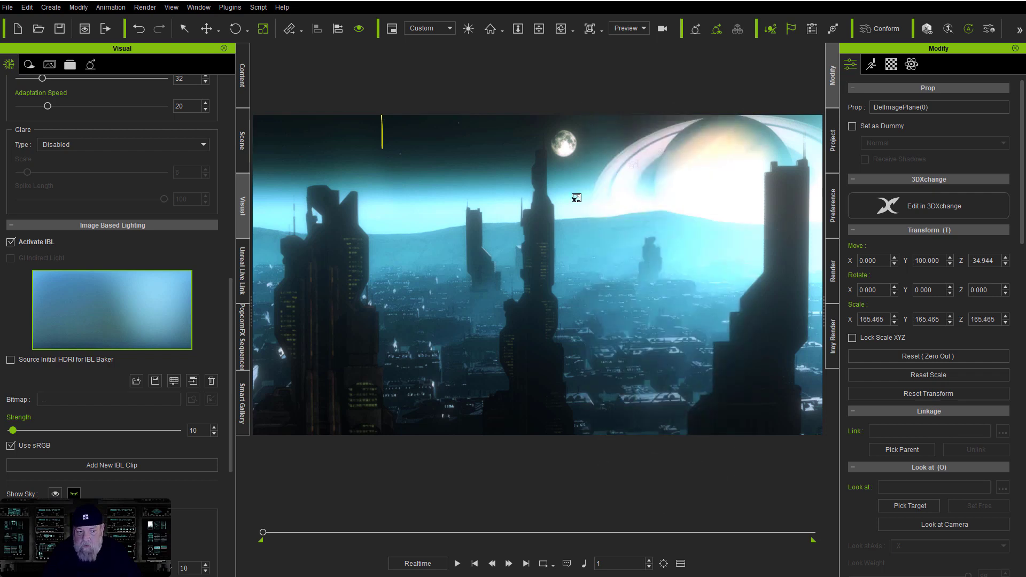
left_click_drag(13, 431, 44, 438)
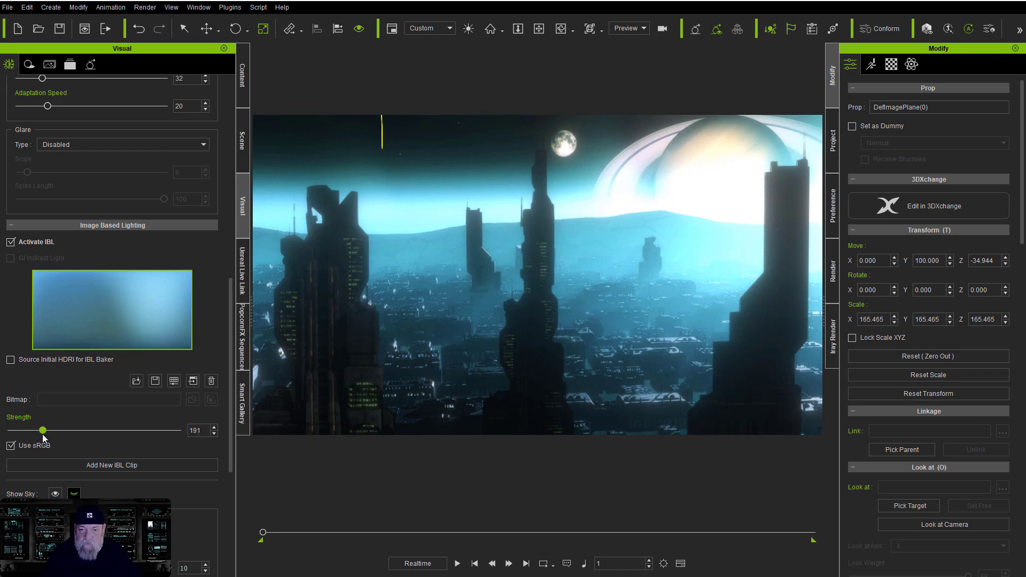
Add a solid blue image from the textures' colors folder as an image layer and stretch it over the whole frame.
key("F5")
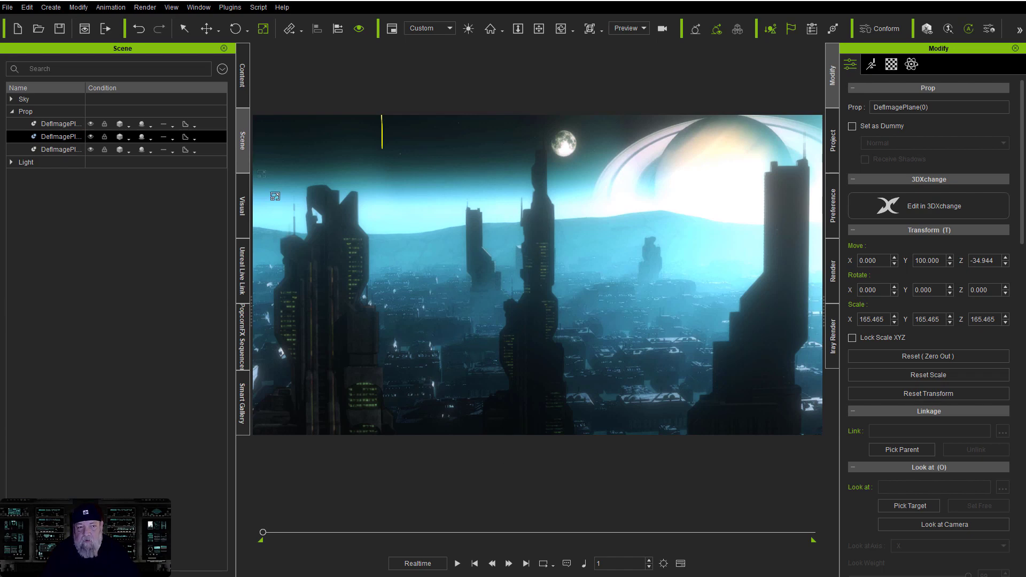
left_click(207, 27)
left_click(191, 29)
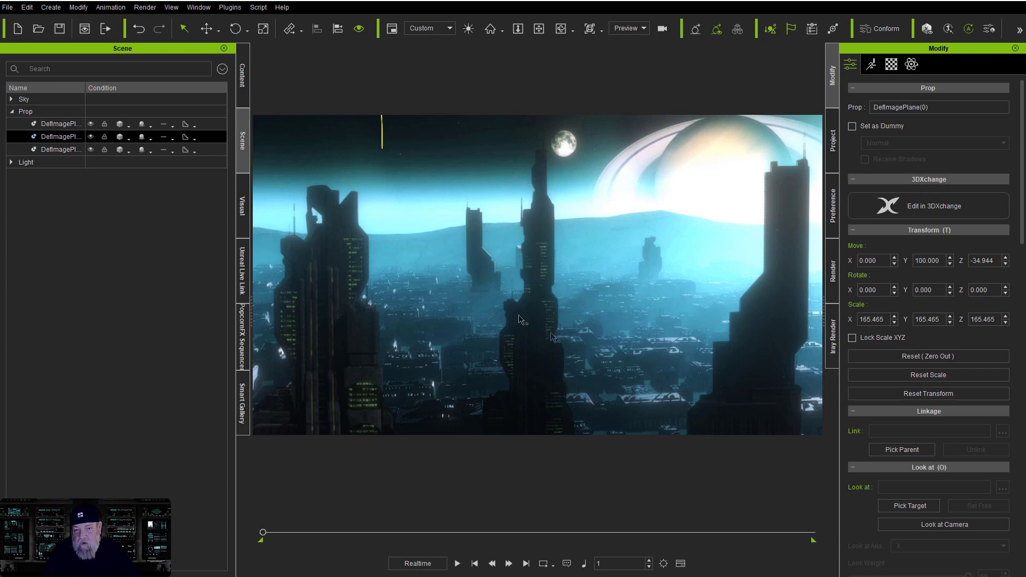
key("alt+Tab")
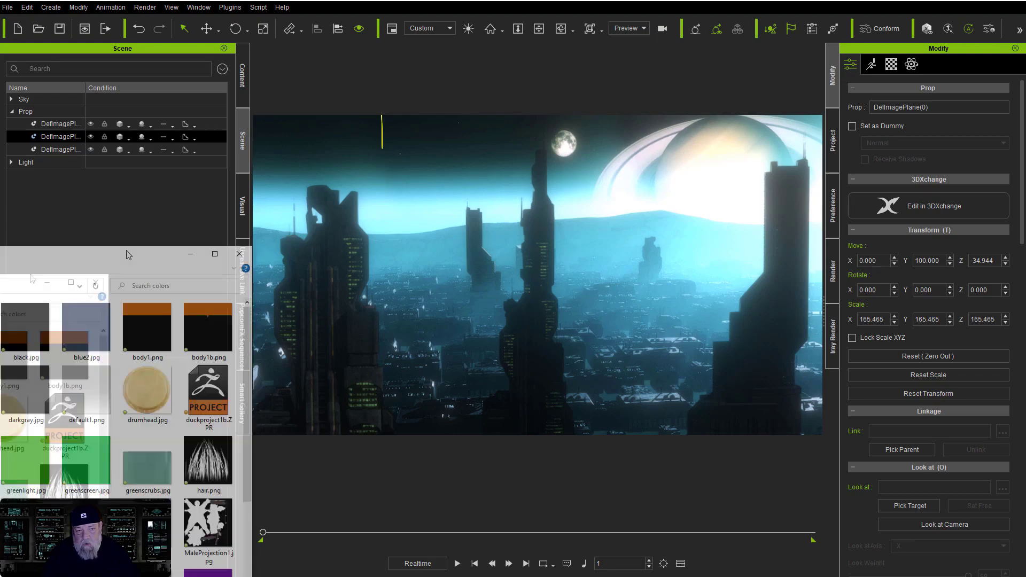
left_click_drag(325, 118, 424, 41)
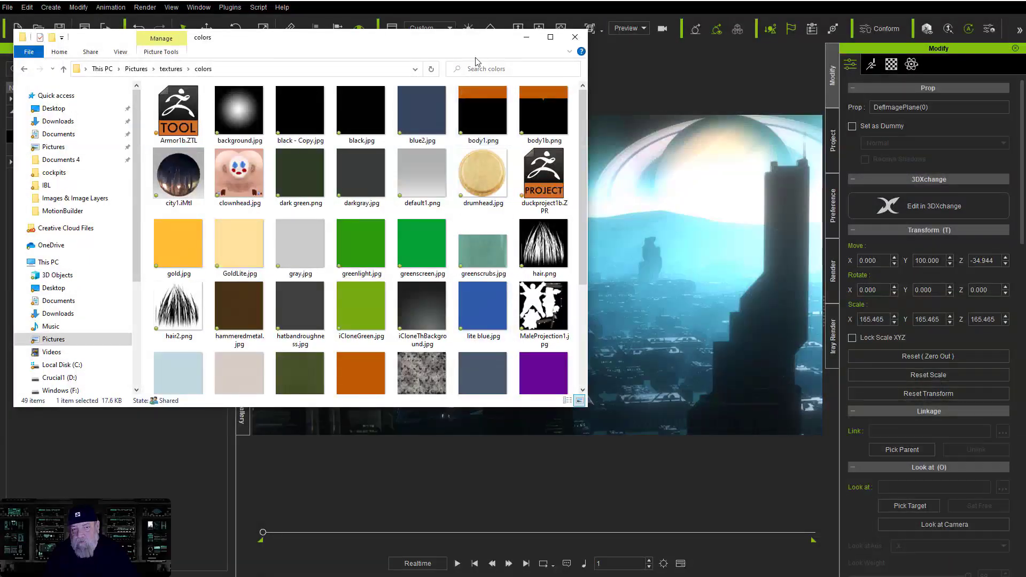
left_click(526, 37)
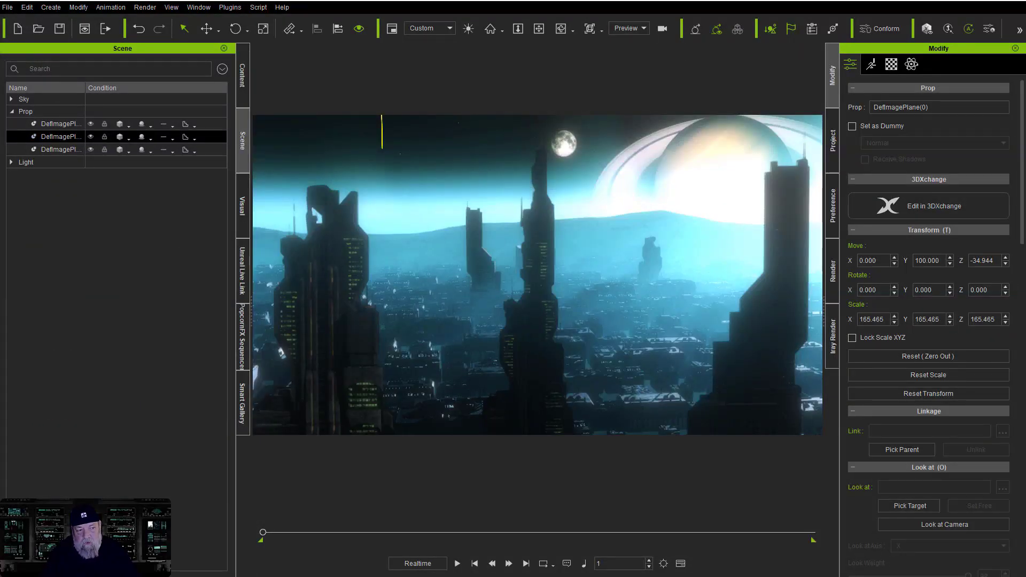
left_click_drag(0, 299, 409, 301)
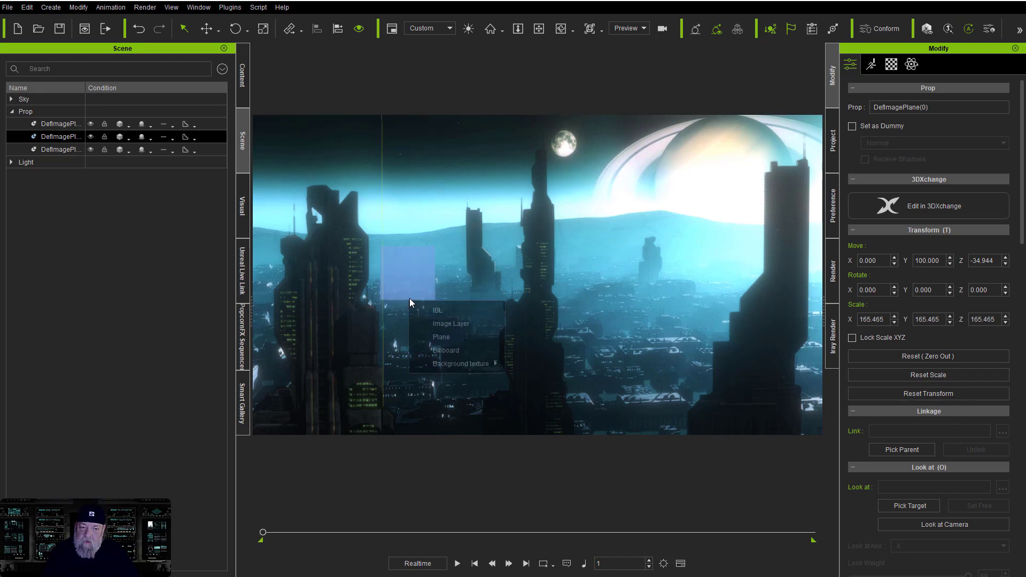
left_click(451, 324)
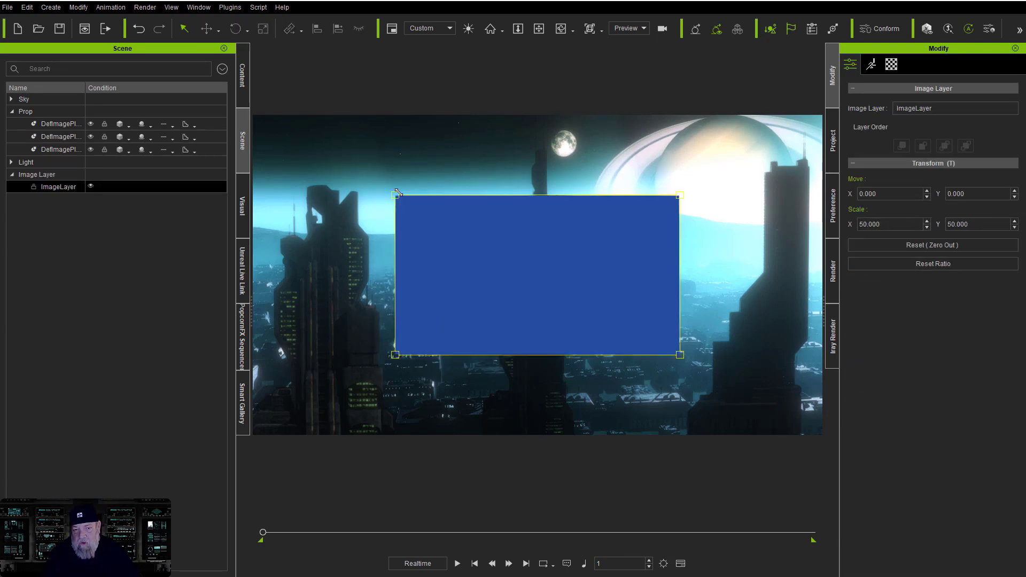
left_click_drag(374, 183, 240, 100)
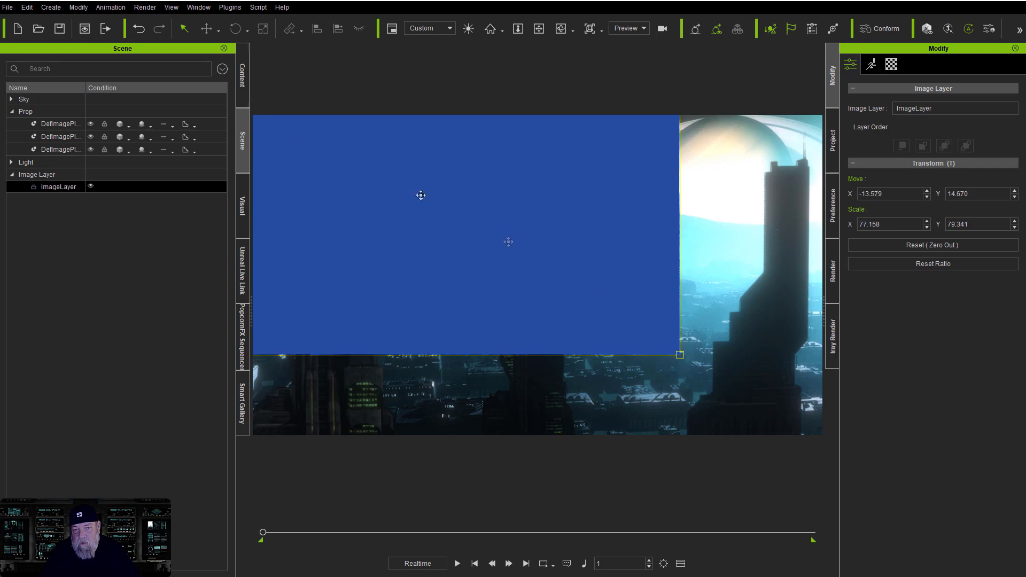
left_click_drag(680, 355, 837, 451)
Lower the blue image layer's opacity to 32, comparing the scene with the layer hidden and shown.
left_click(891, 64)
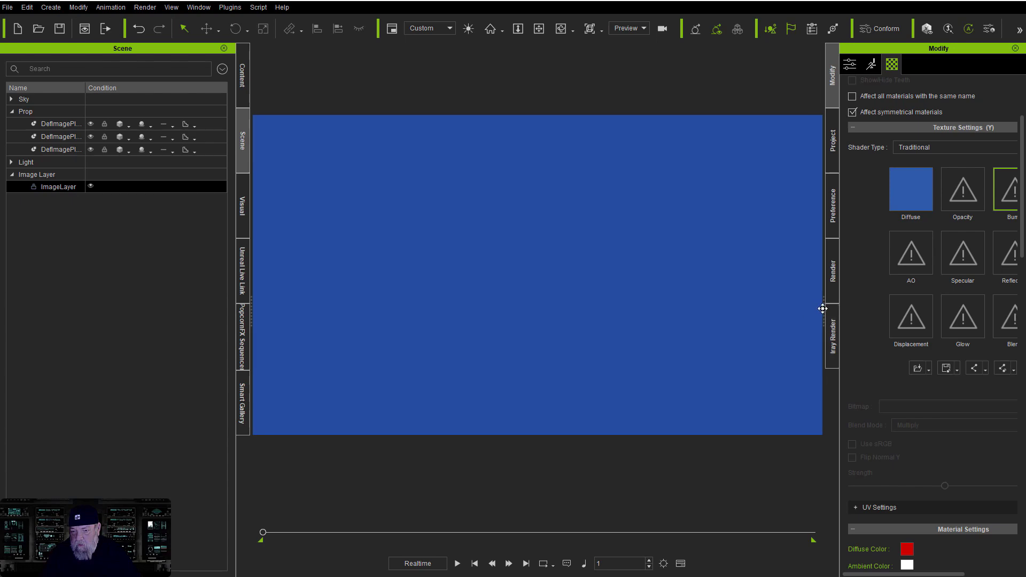
left_click_drag(822, 308, 769, 320)
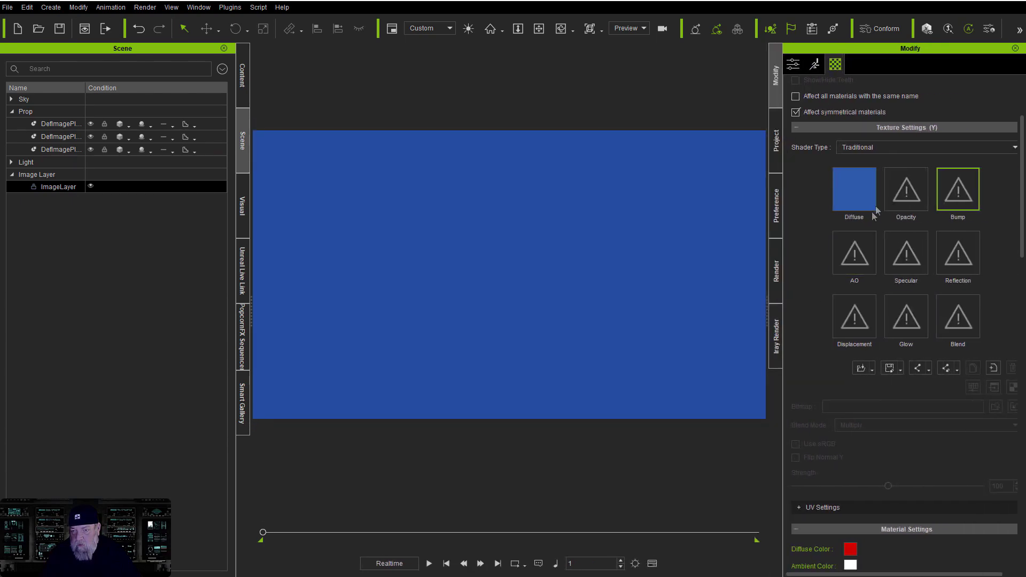
scroll(926, 402, "down", 5)
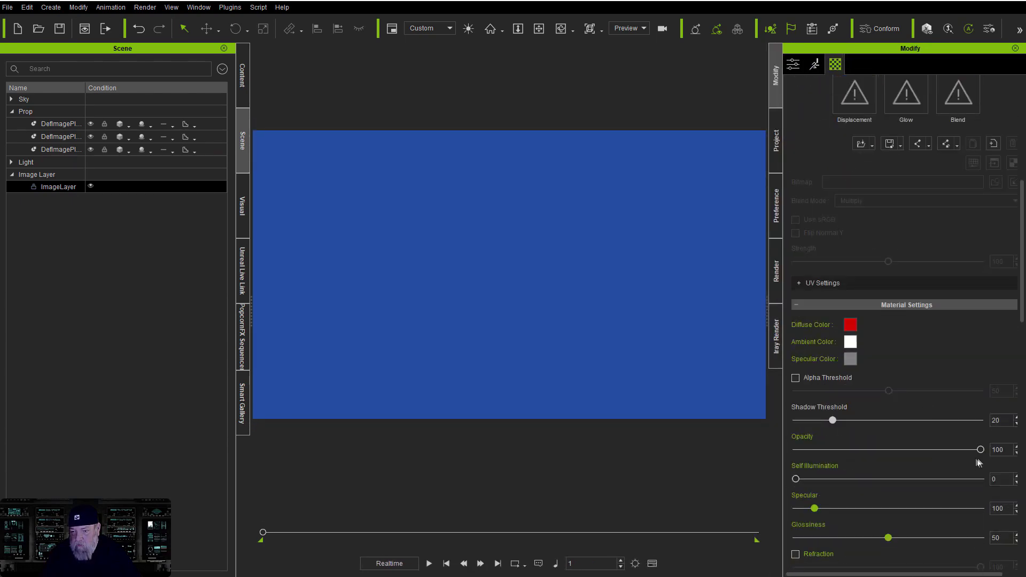
left_click_drag(980, 450, 875, 474)
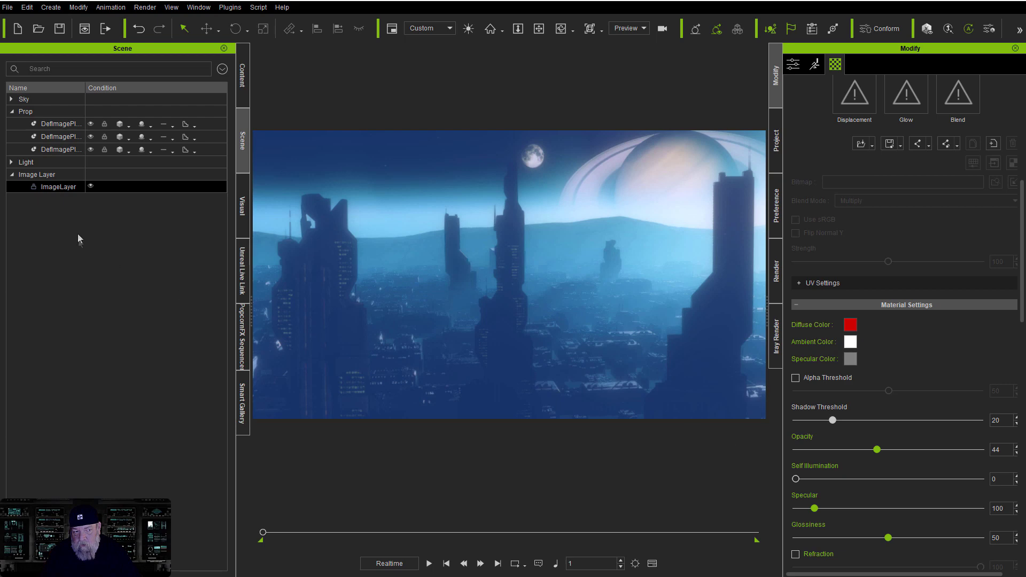
left_click(91, 186)
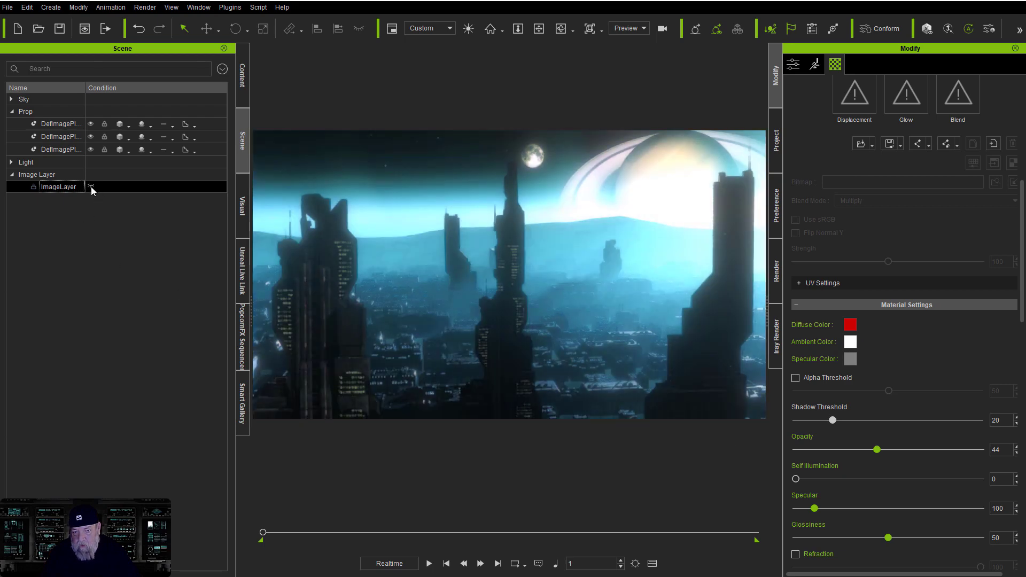
left_click(91, 187)
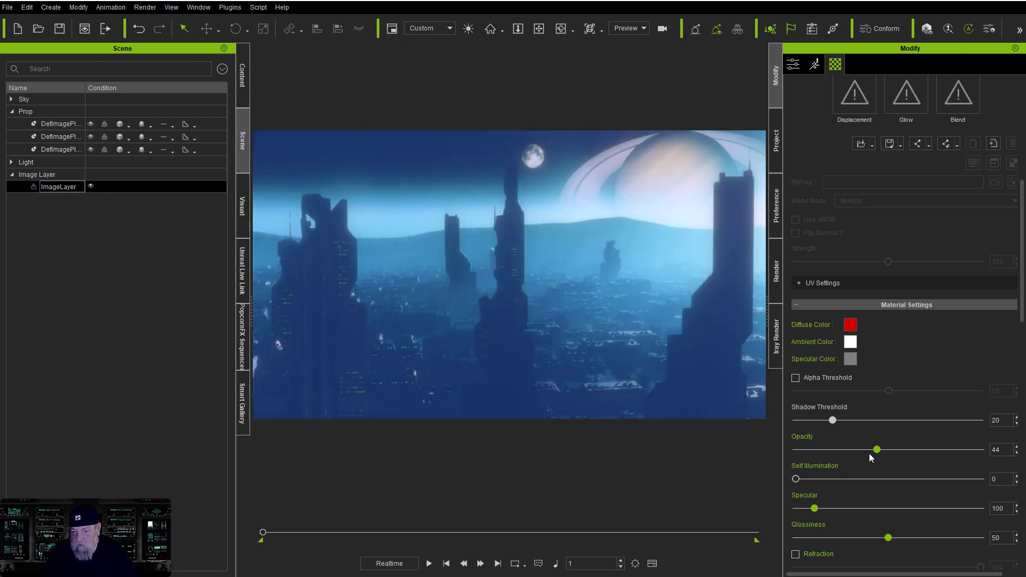
mouse_move(870, 455)
left_mouse_down()
mouse_move(823, 460)
mouse_move(850, 456)
left_mouse_up()
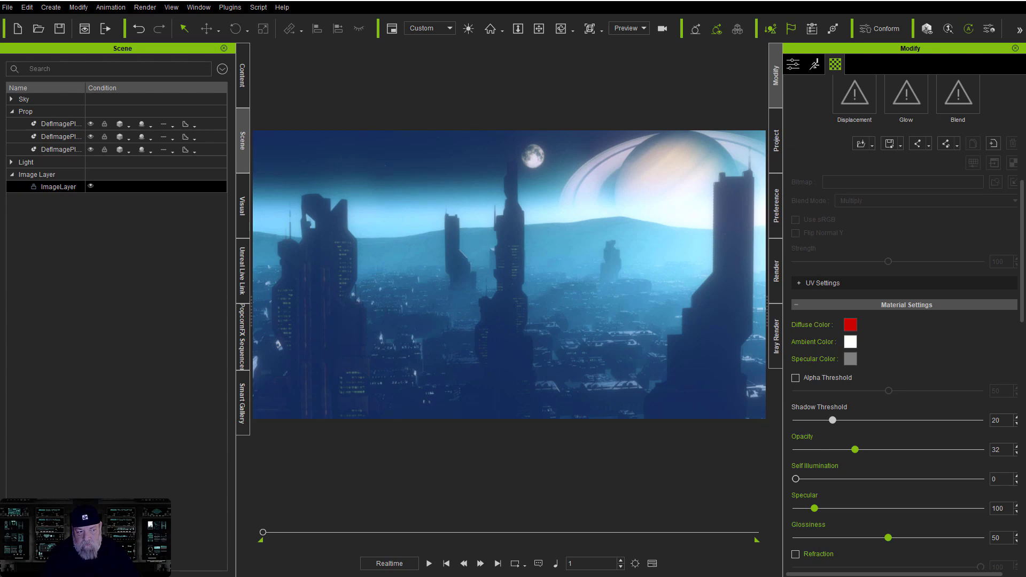
Add a green image as a second image layer covering the whole frame with an opacity of 28.
left_click_drag(3, 262, 468, 307)
left_click(500, 328)
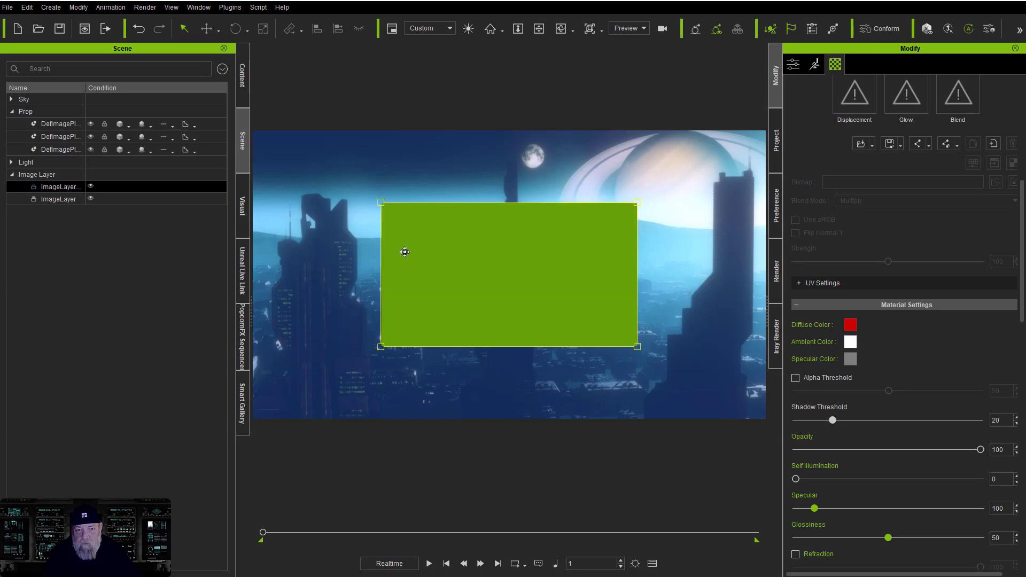
left_click_drag(382, 202, 253, 130)
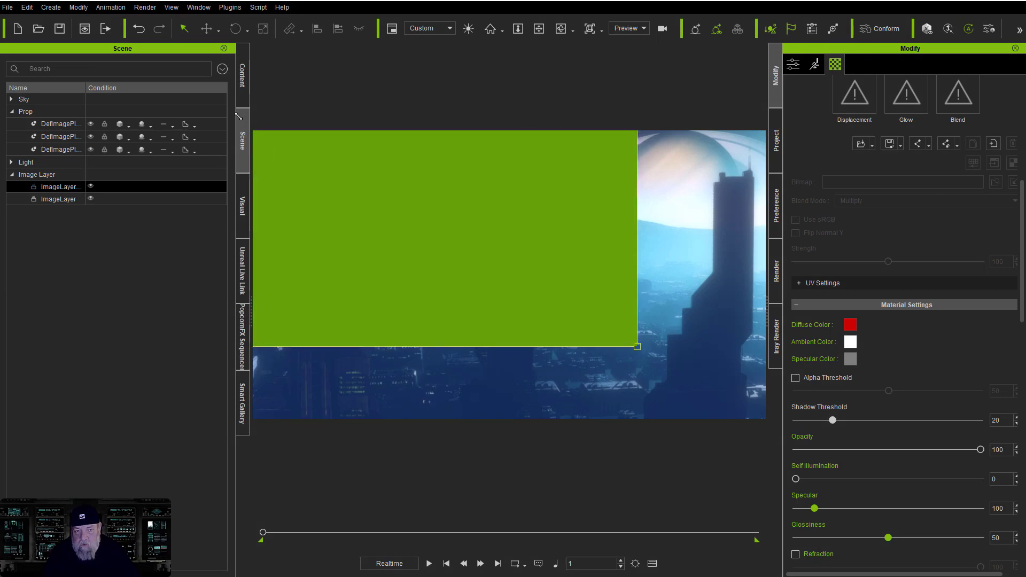
left_click_drag(636, 346, 756, 436)
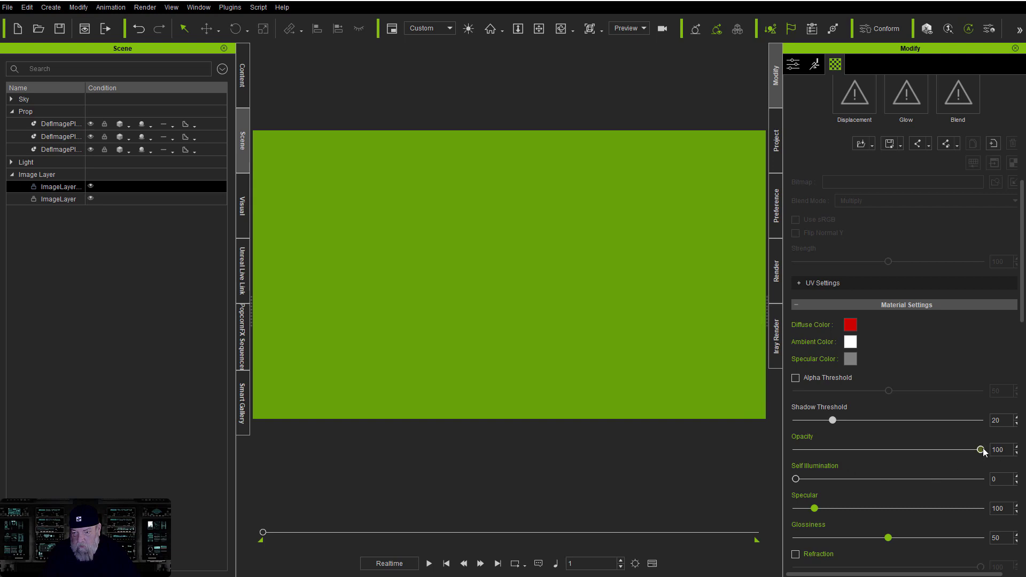
left_click_drag(980, 449, 846, 474)
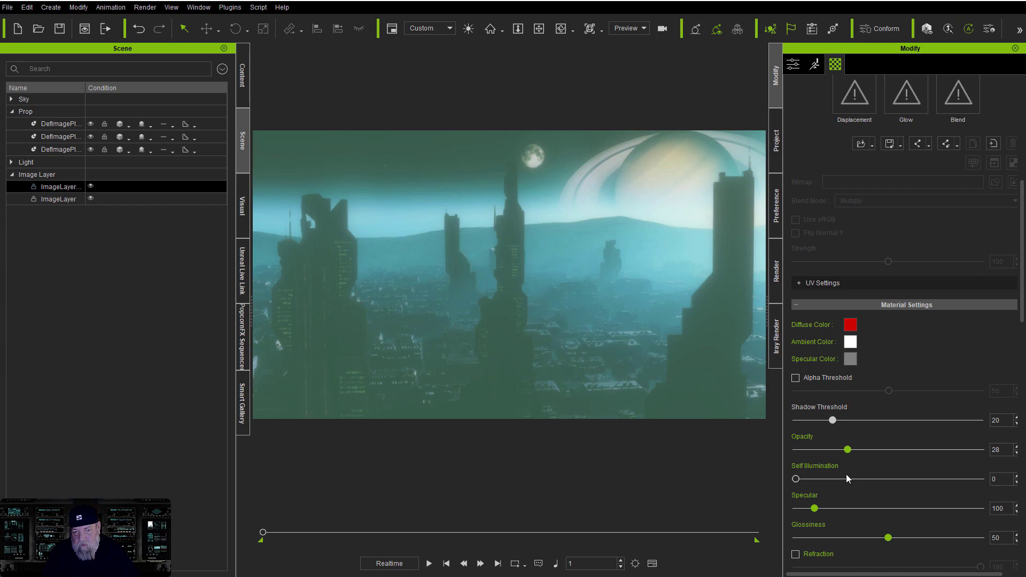
Hide the green image layer and raise the blue image layer's opacity to 49.
left_click(91, 187)
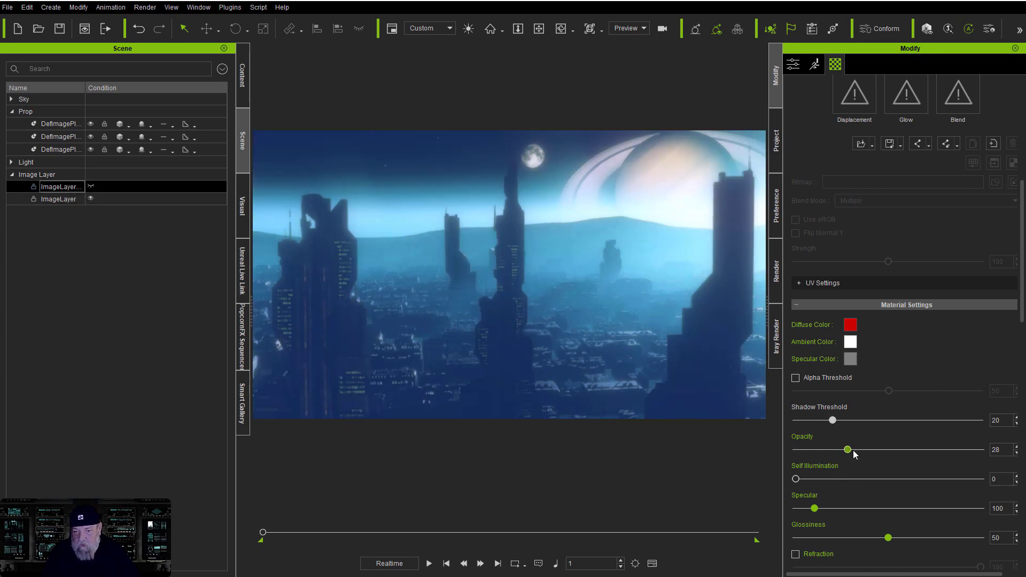
left_click_drag(849, 450, 883, 451)
left_click(54, 199)
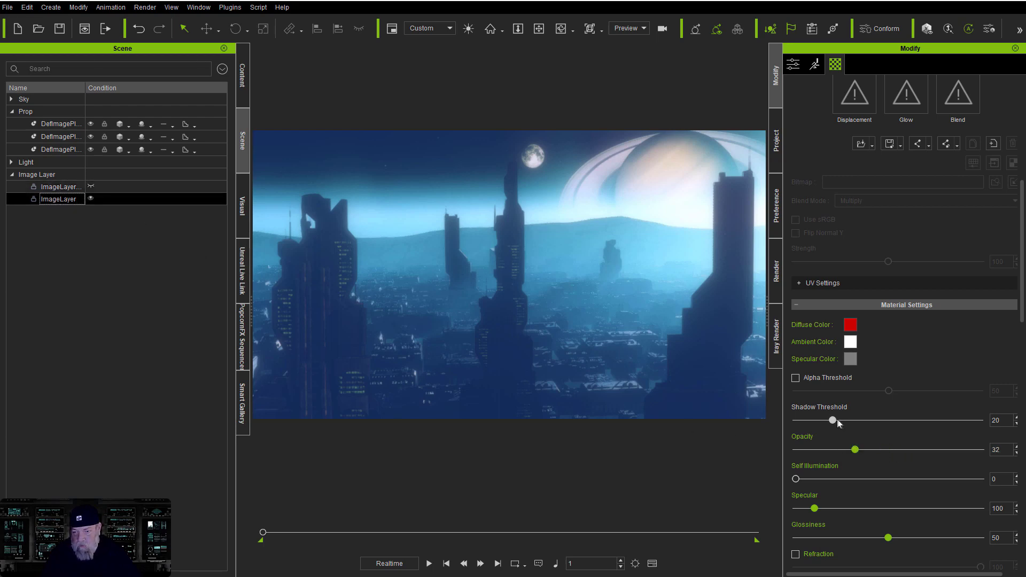
left_click_drag(857, 450, 888, 452)
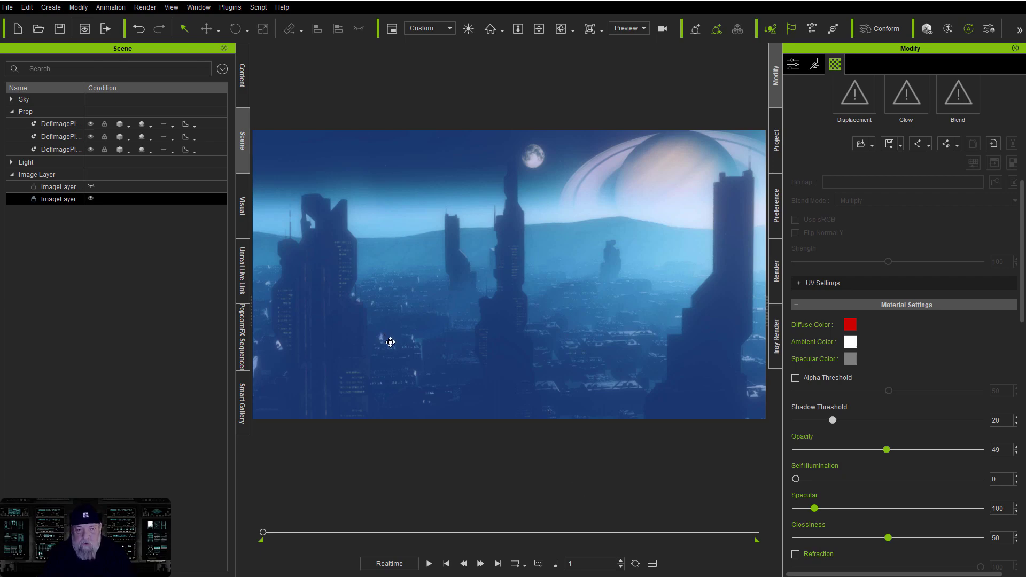
Display the project statistics in the viewport and create a new camera for the current view.
key("ctrl+i")
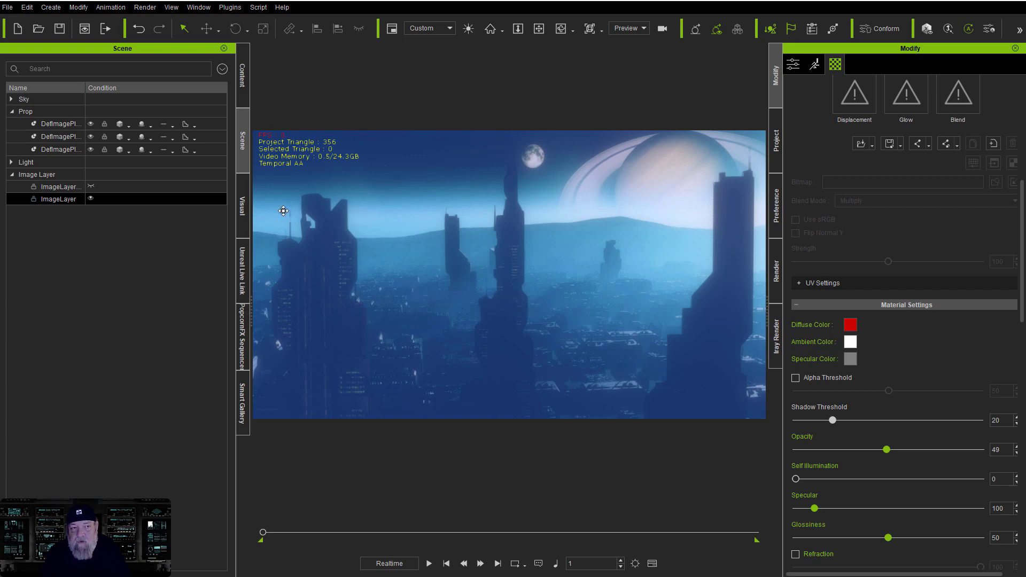
left_click(61, 138)
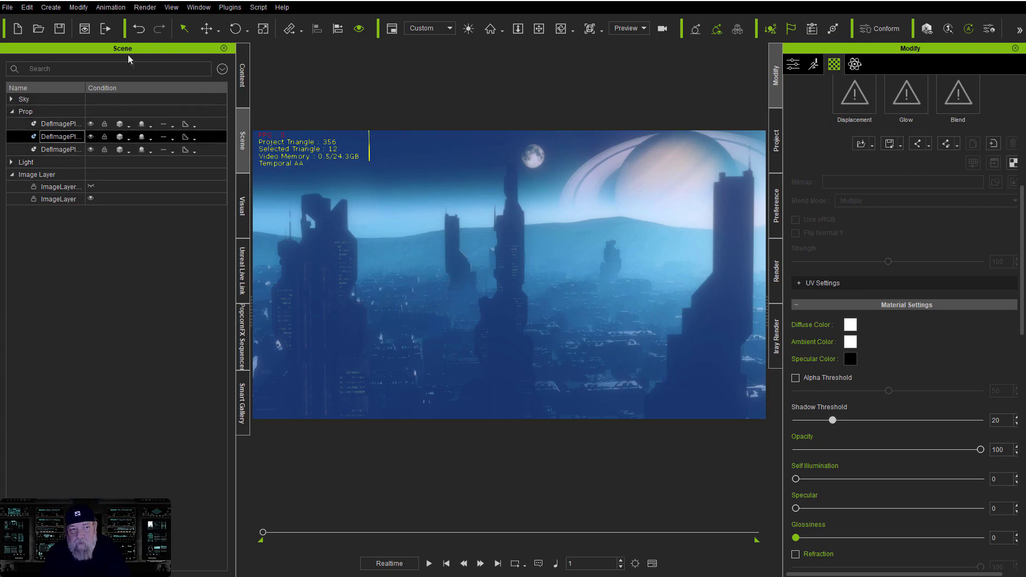
left_click(51, 7)
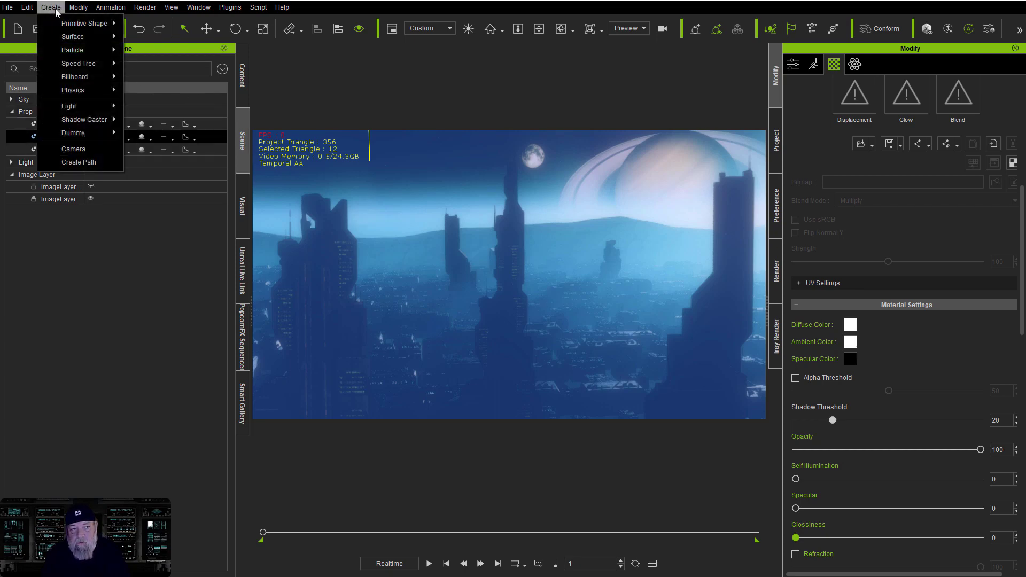
left_click(90, 150)
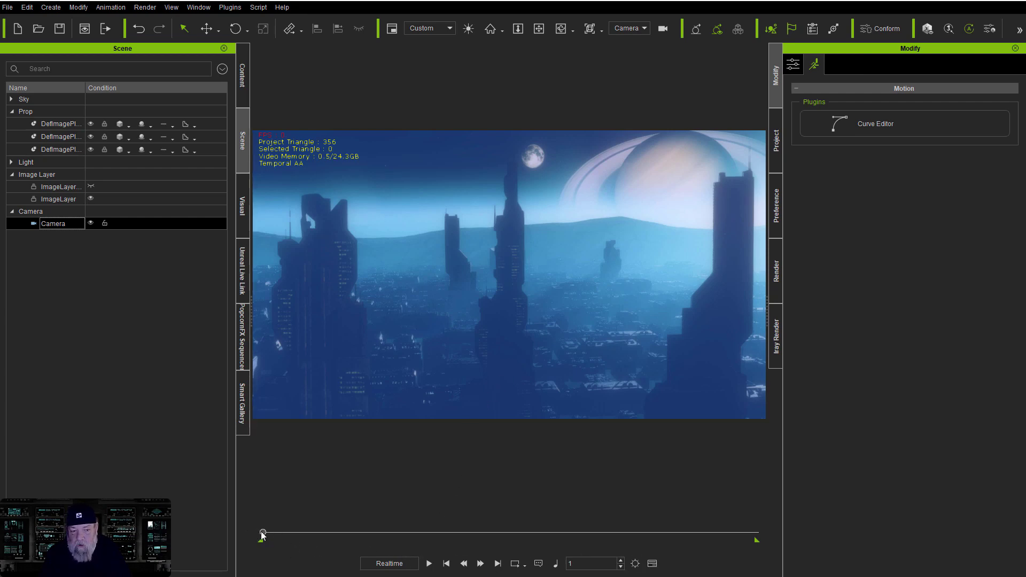
Animate the new camera moving in toward the central tower by frame 1800, and return to frame 1.
left_click(497, 563)
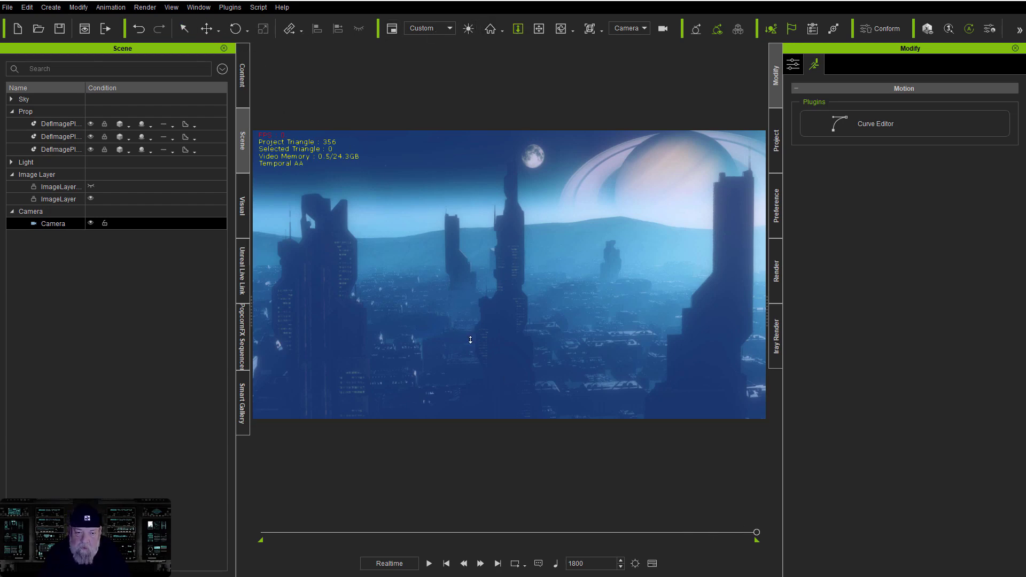
left_click_drag(470, 340, 464, 301)
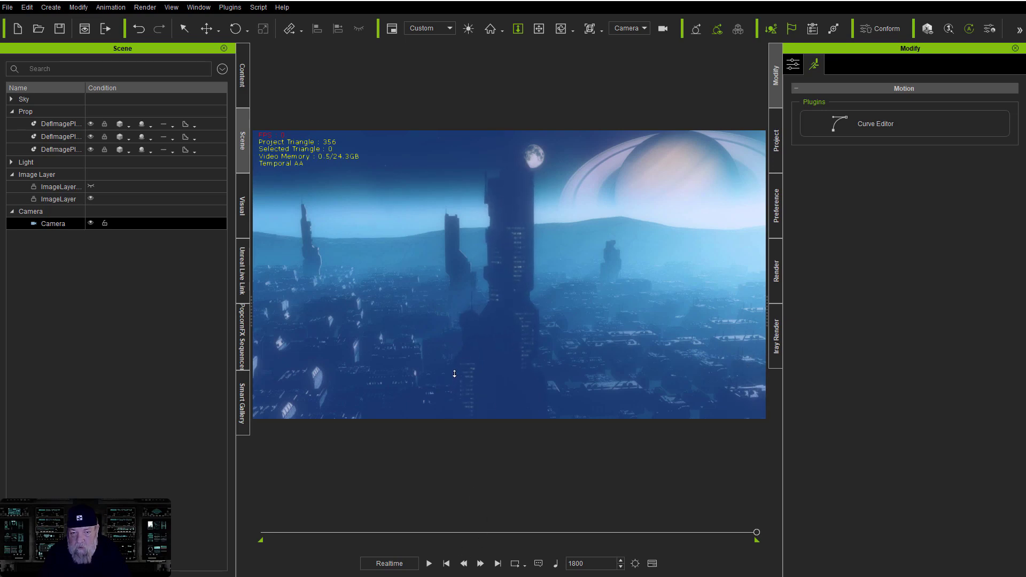
left_click(446, 565)
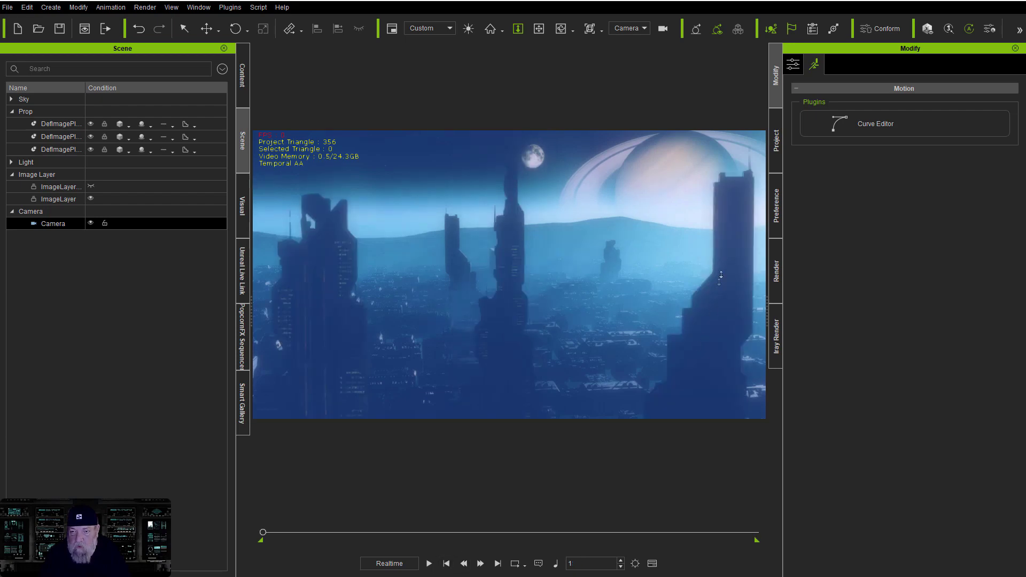
Enable the alpha threshold at 42 on the right-hand tower's image plane and play the camera animation through, returning to frame 1.
left_click(53, 224)
left_click(53, 150)
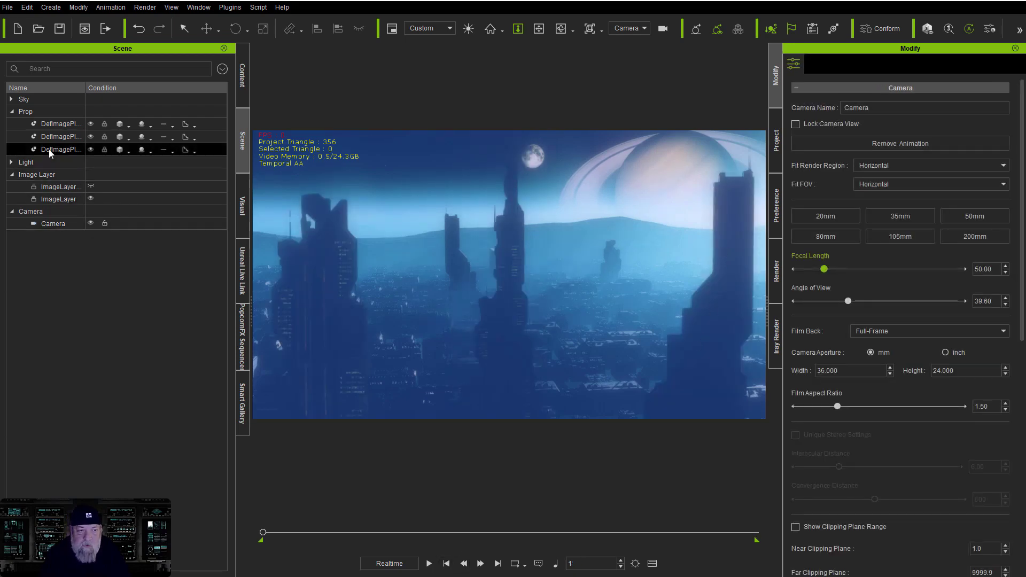
left_click(59, 123)
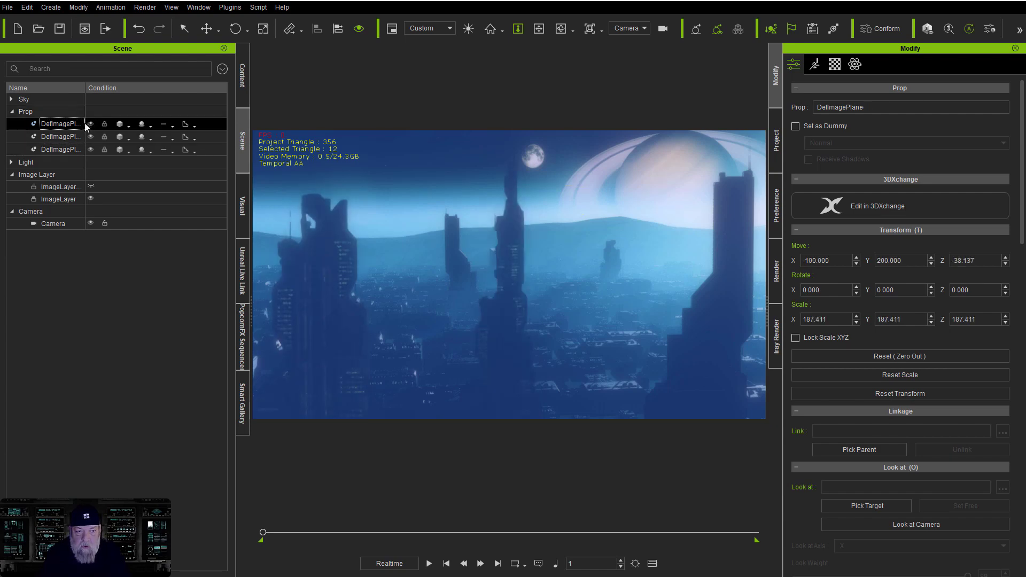
left_click(59, 138)
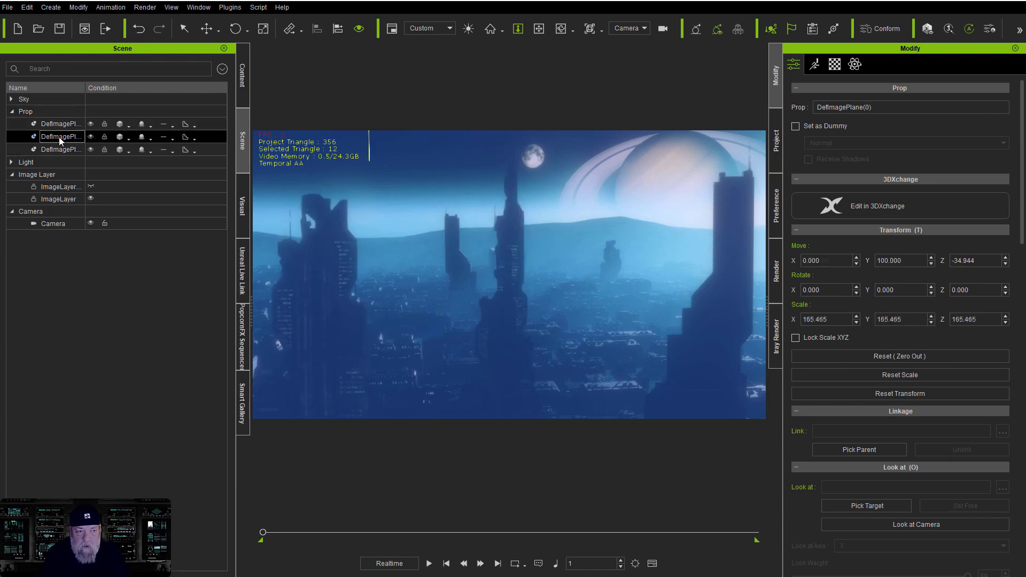
left_click(834, 65)
left_click(796, 378)
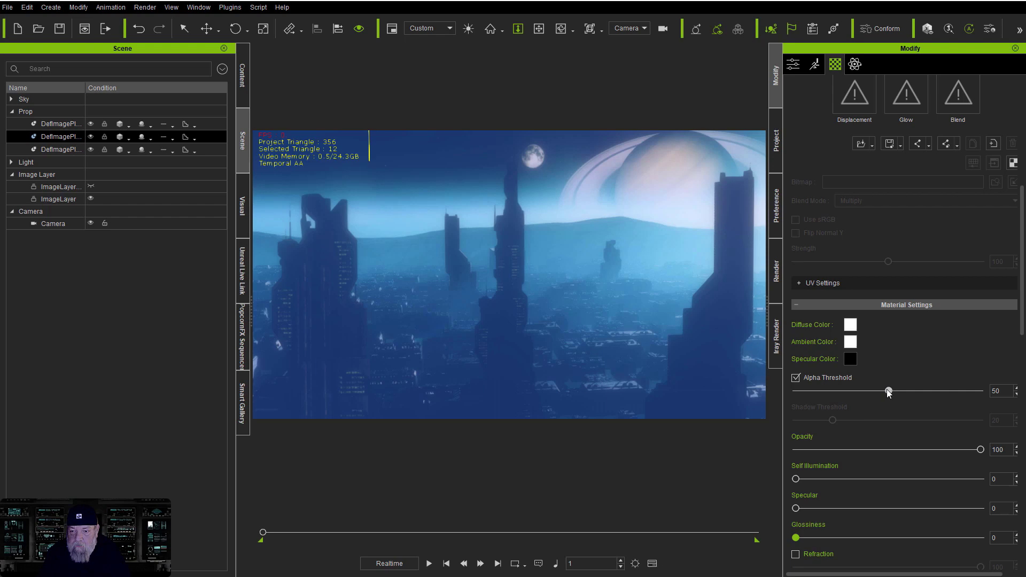
left_click_drag(884, 392, 875, 391)
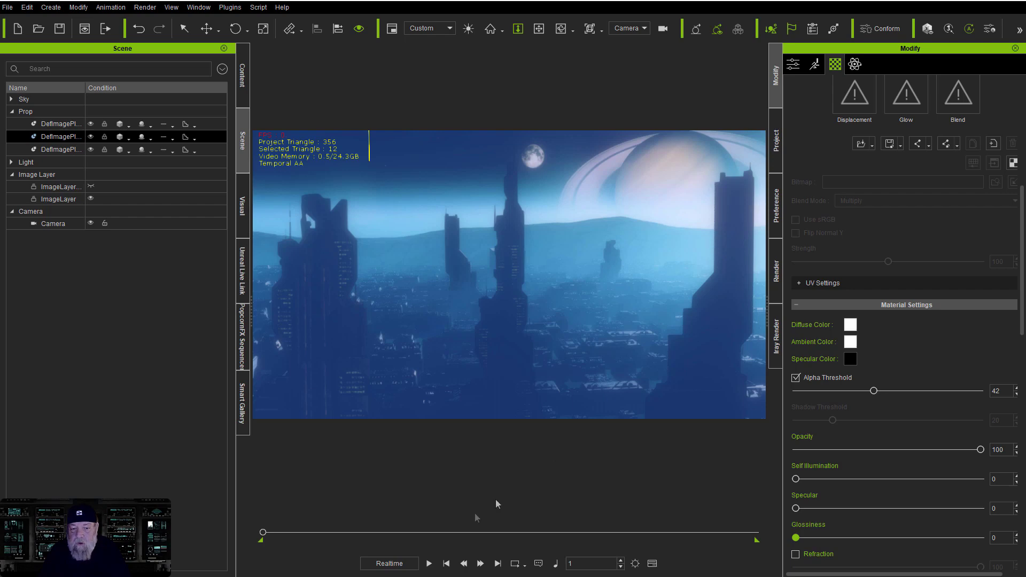
left_click(429, 564)
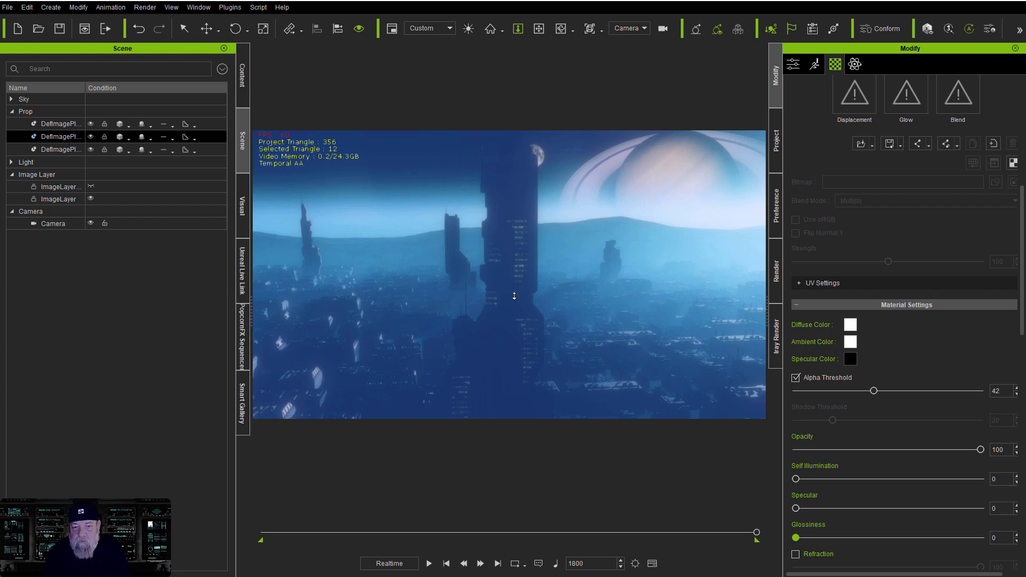
left_click(446, 564)
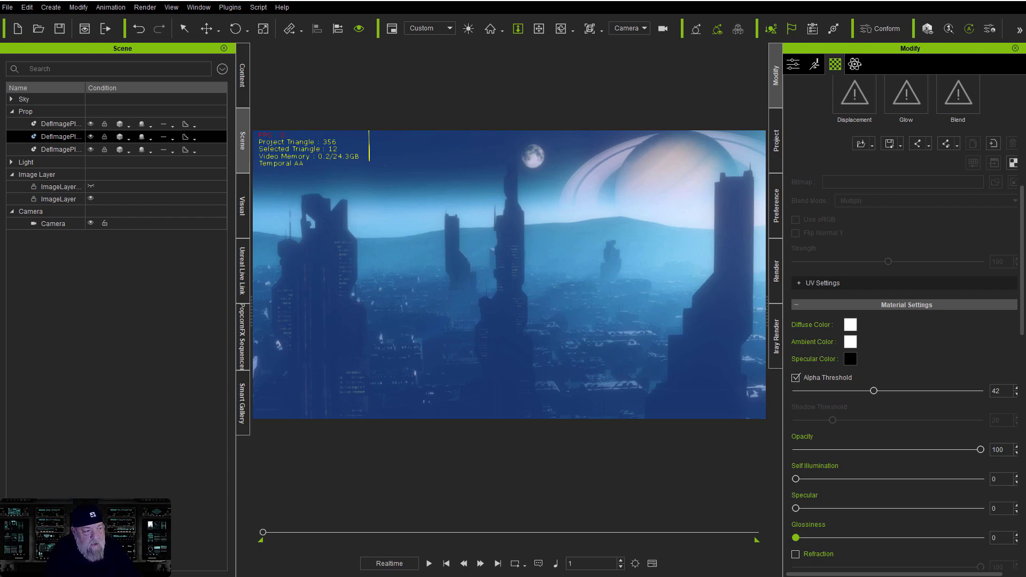
Add the Corvette-F3 ship to the scene and move it far back so it floats between the left and central towers.
left_click_drag(420, 282, 440, 278)
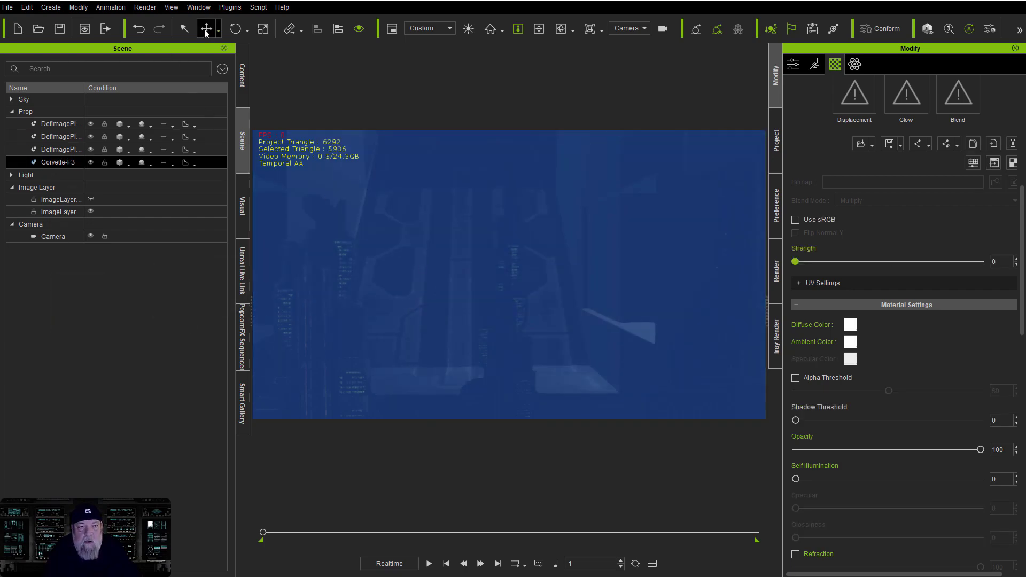
left_click_drag(460, 272, 456, 155)
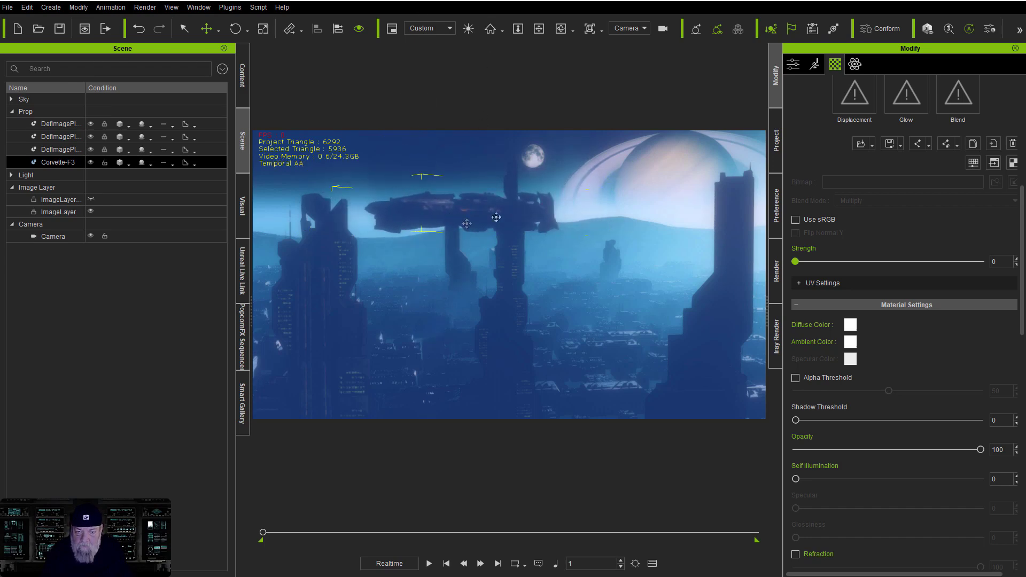
left_click_drag(407, 281, 403, 64)
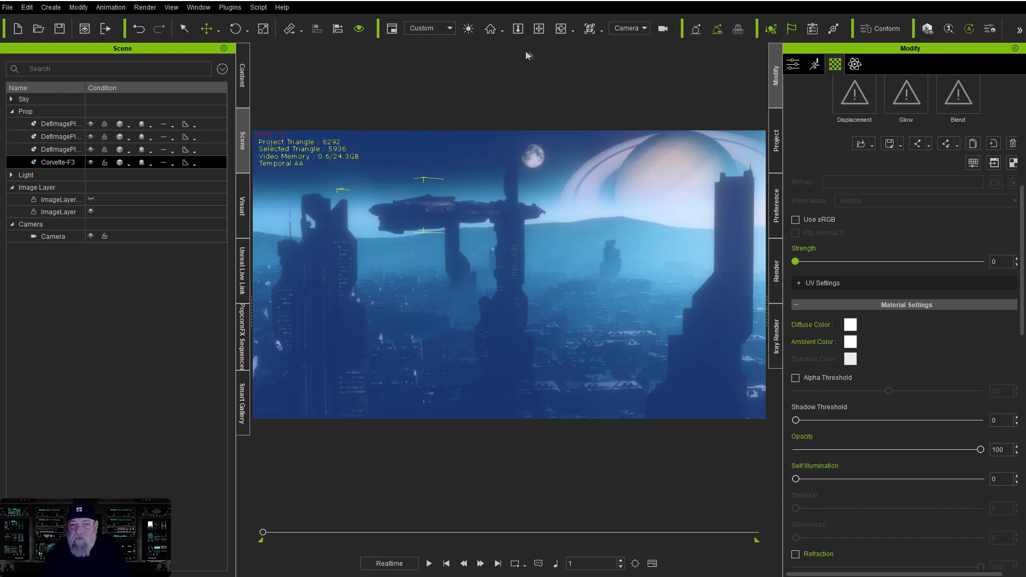
Set the camera's far clipping plane to 99999.
left_click(662, 30)
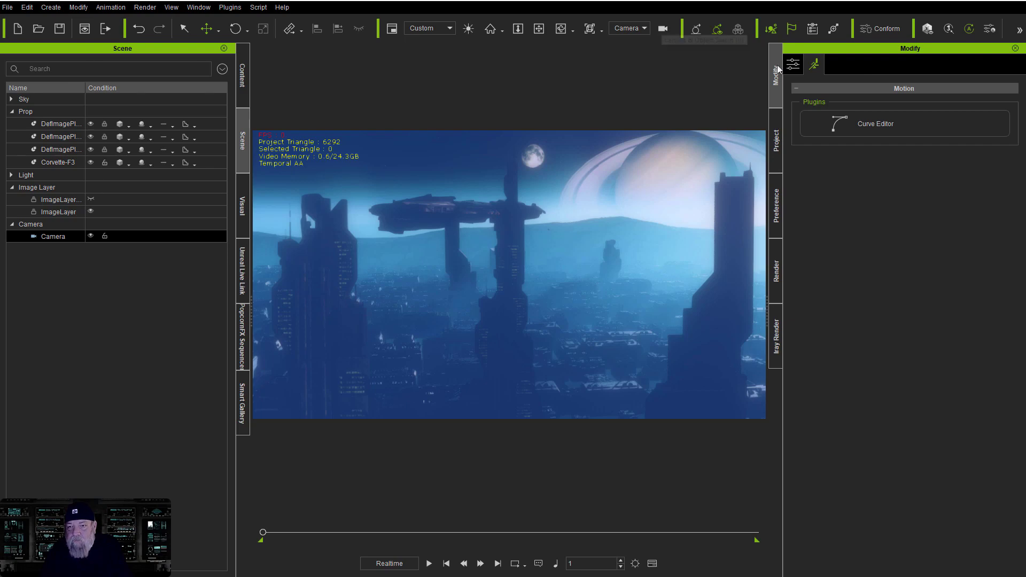
left_click(793, 64)
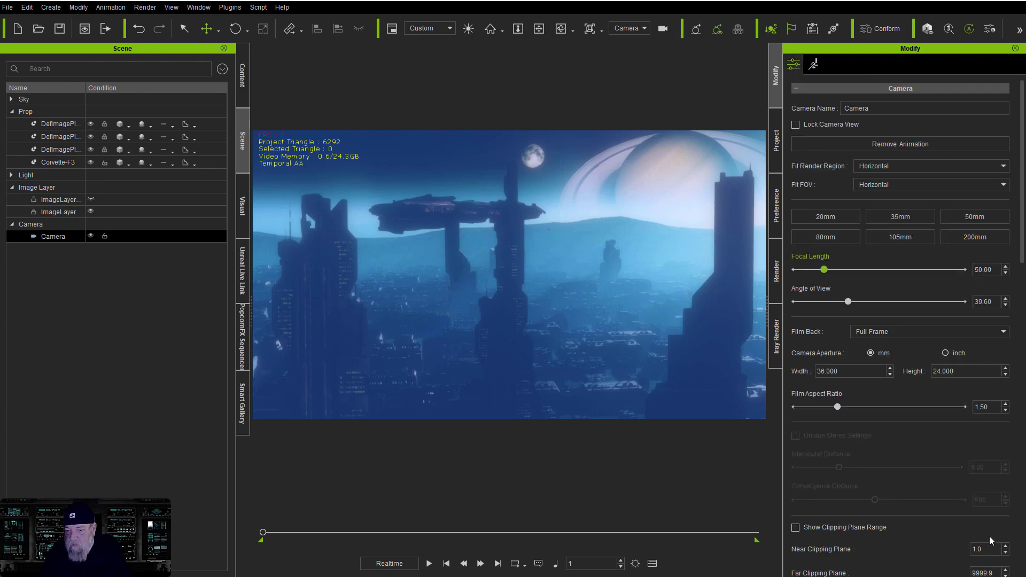
scroll(989, 537, "down", 2)
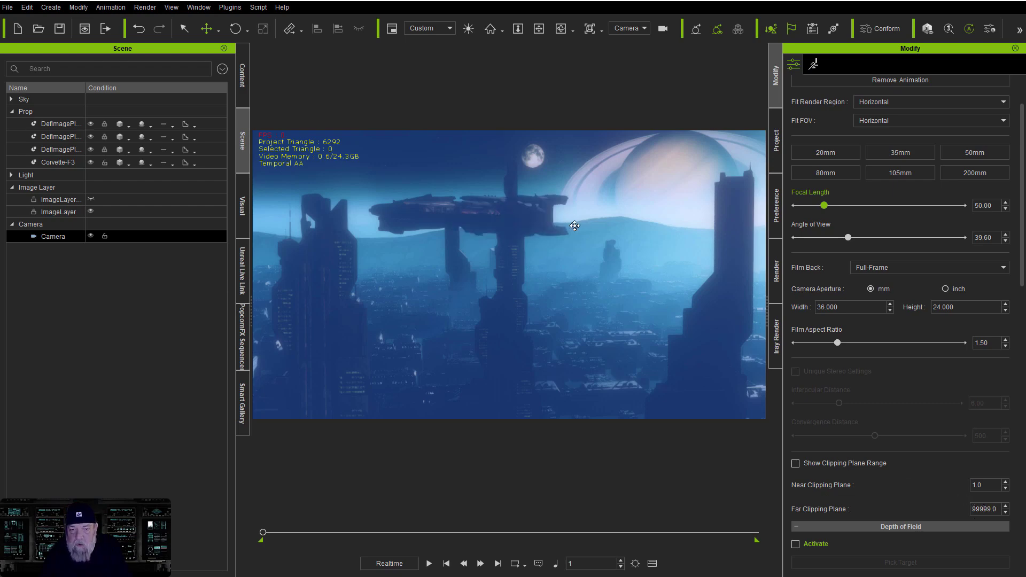
Raise the Corvette-F3 ship to about Z 10600 and rotate it to about X 9, Y 13.4, Z -49.1.
left_click(477, 218)
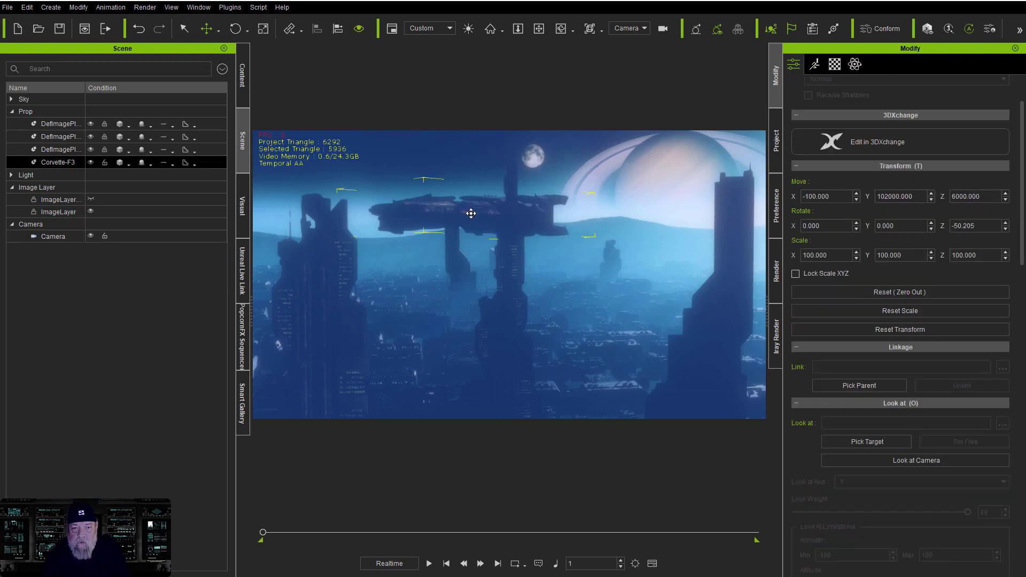
left_click_drag(437, 202, 454, 121)
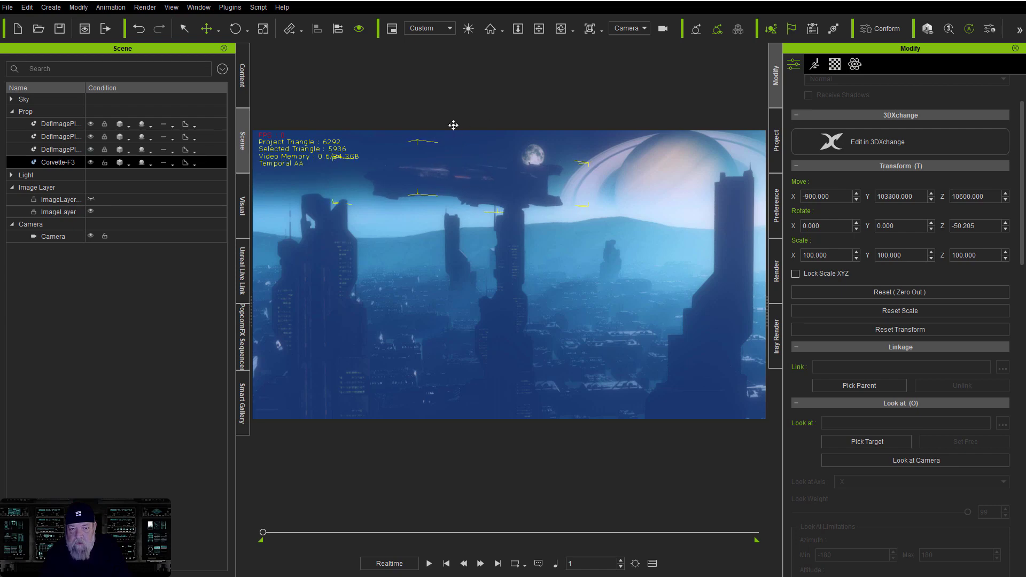
left_click(235, 29)
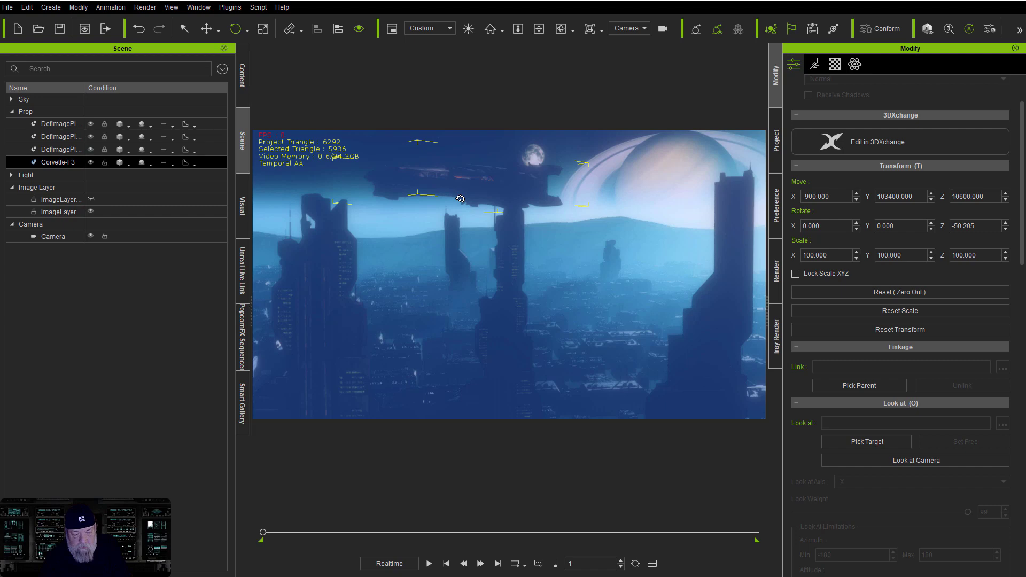
left_click(463, 189)
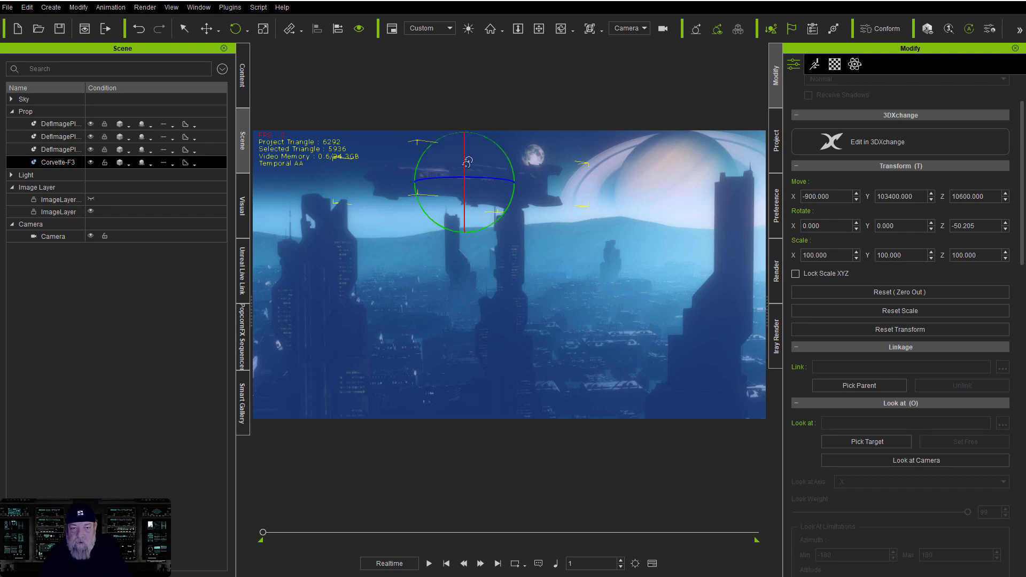
left_click_drag(463, 157, 506, 153)
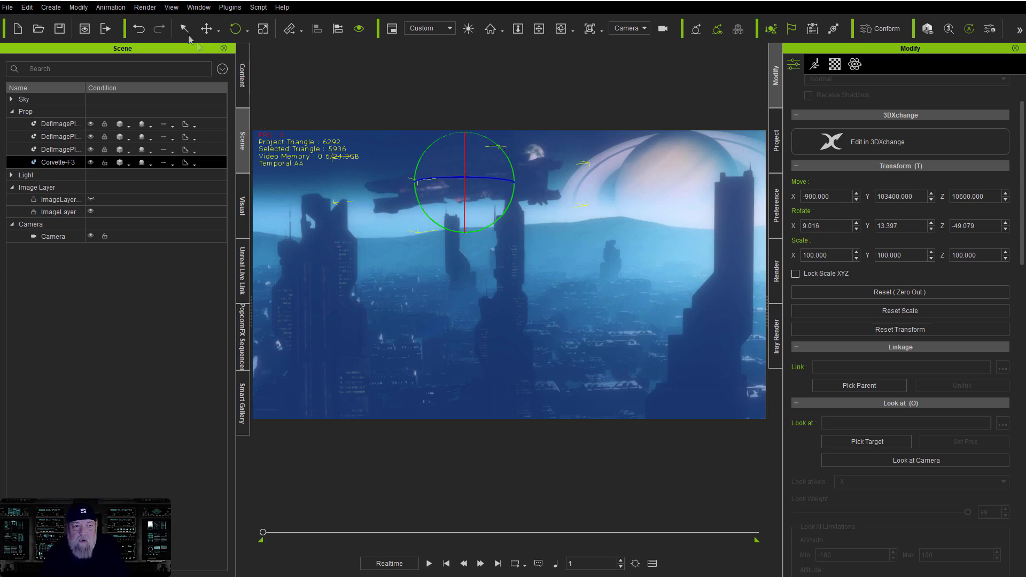
Move the ship to X -5000 and about Z 11908, and scale it down uniformly to about 88.2.
left_click(208, 30)
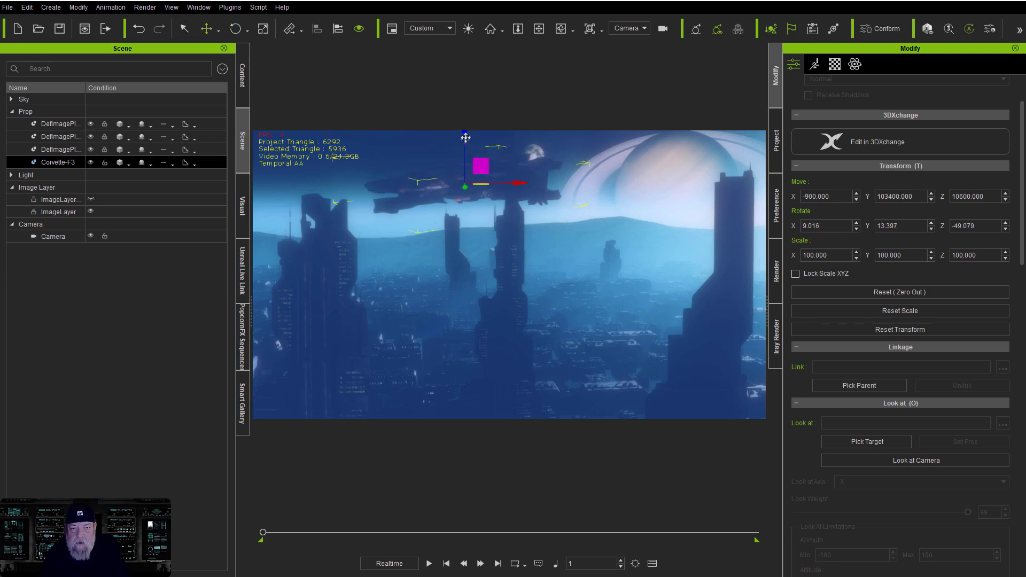
left_click_drag(466, 138, 486, 173)
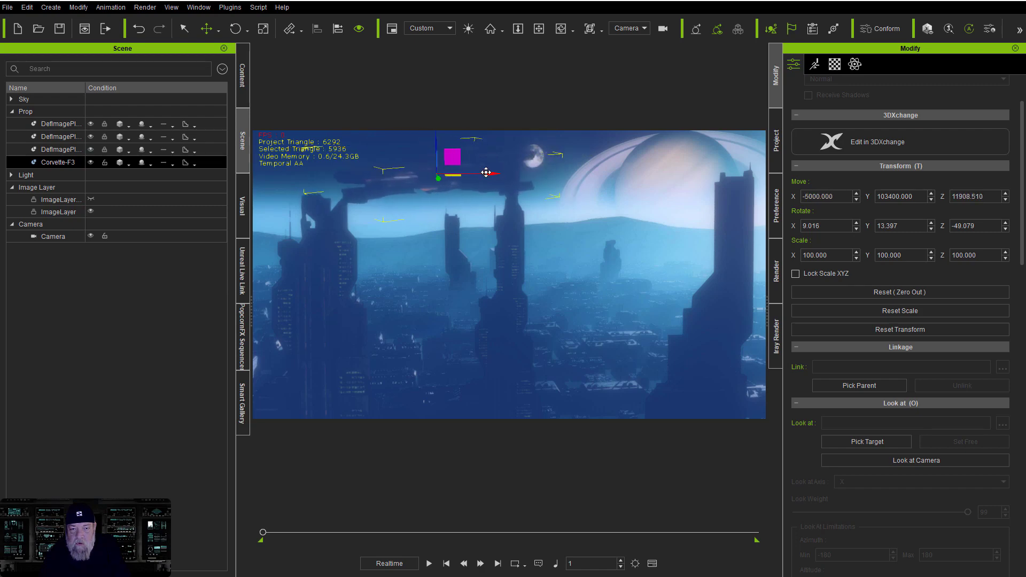
left_click(263, 30)
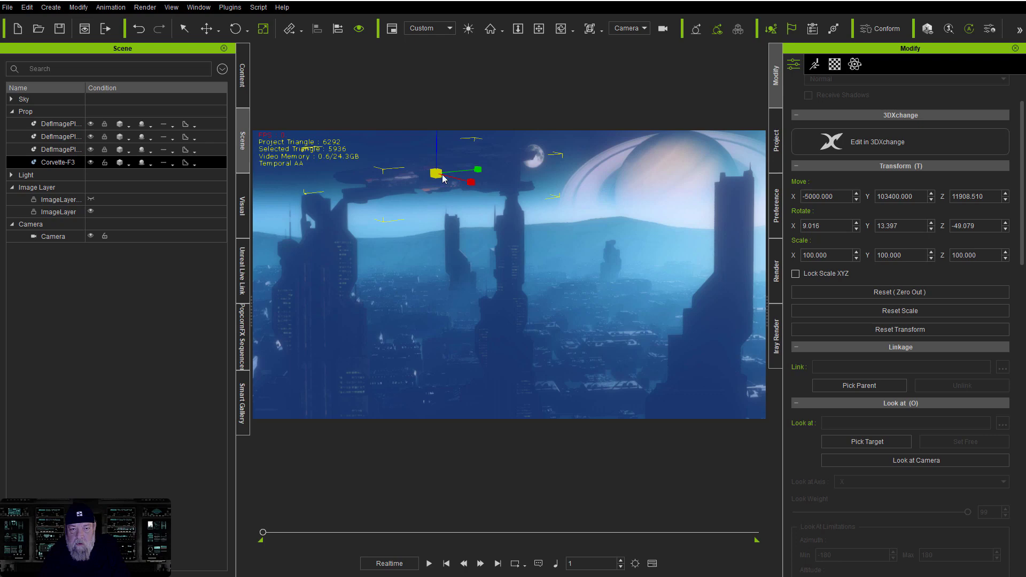
left_click_drag(436, 173, 432, 189)
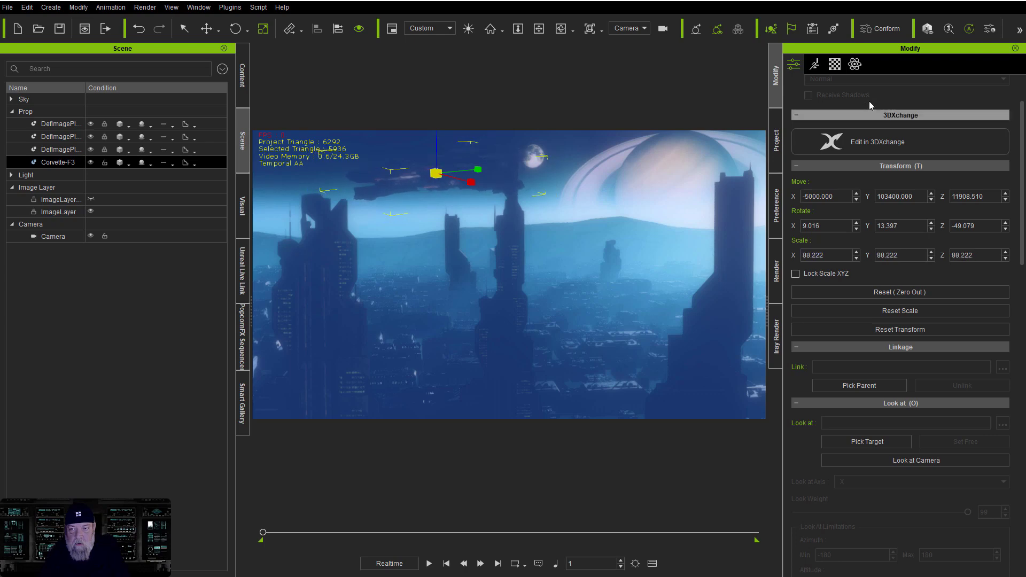
Set the bump texture strength of the ship's material to 200.
left_click(835, 65)
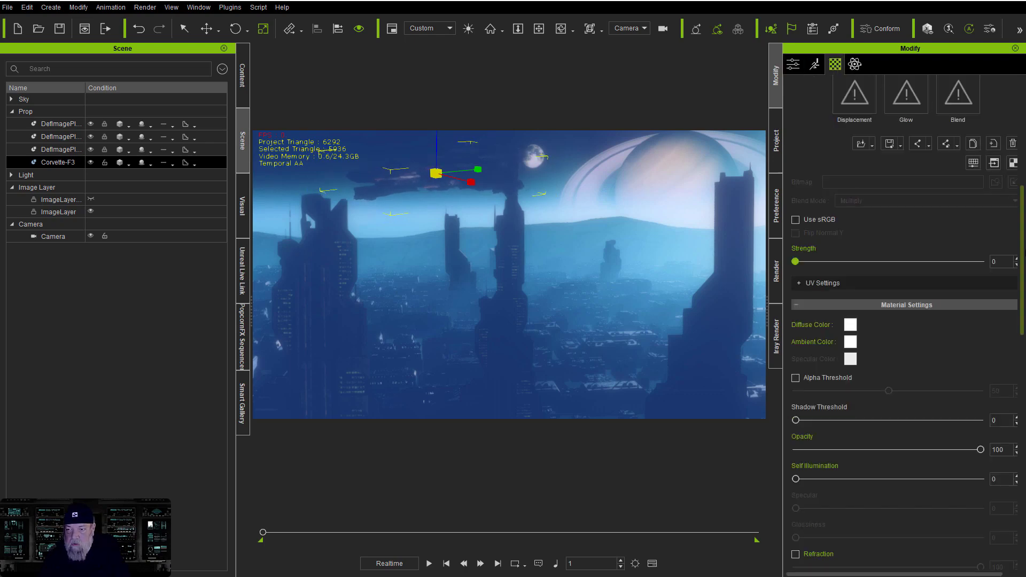
scroll(994, 196, "up", 5)
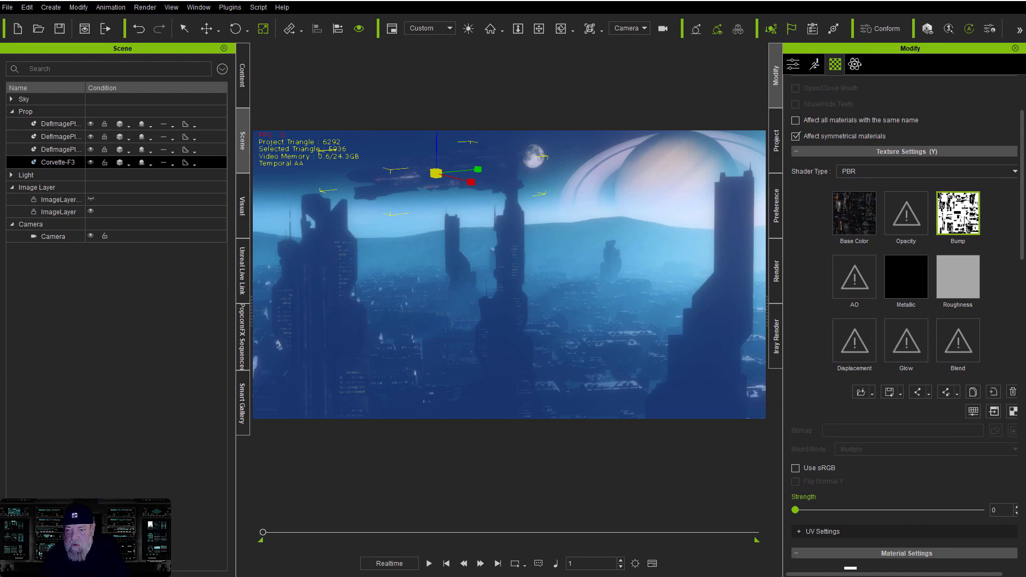
left_click_drag(795, 510, 984, 511)
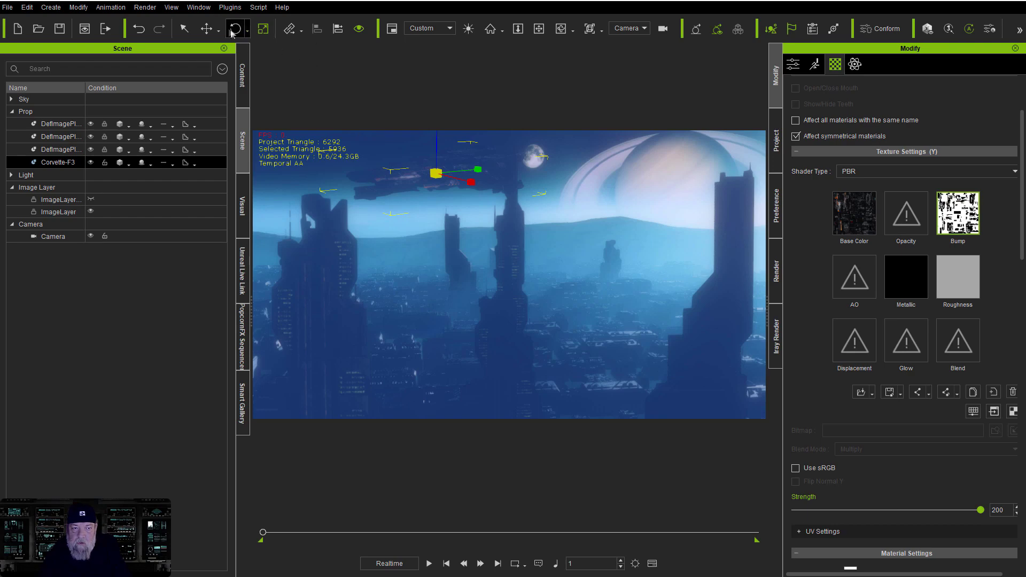
Lower the ship slightly so it hovers just above the left tower's top, and deselect it.
left_click(206, 29)
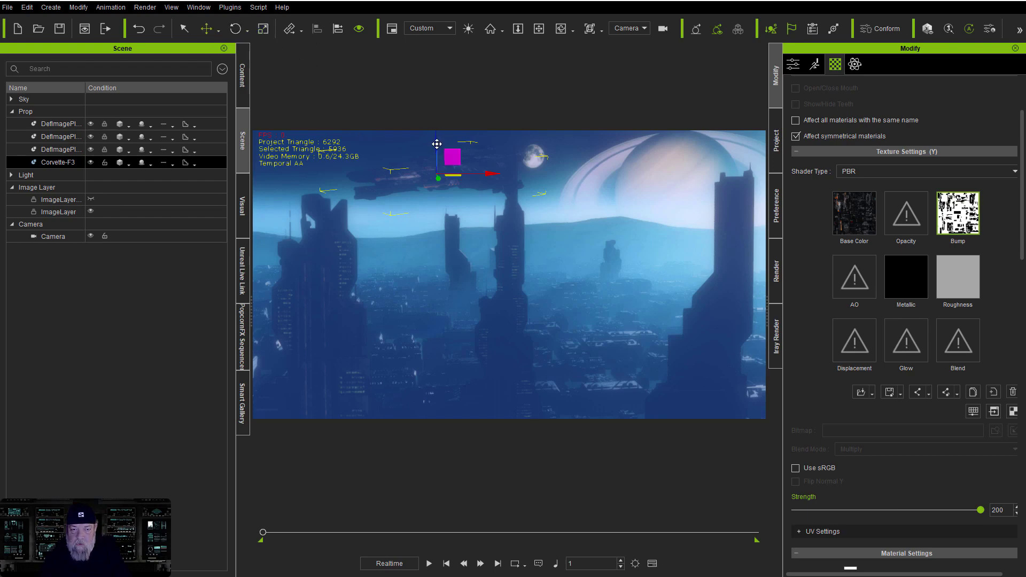
left_click_drag(436, 145, 431, 159)
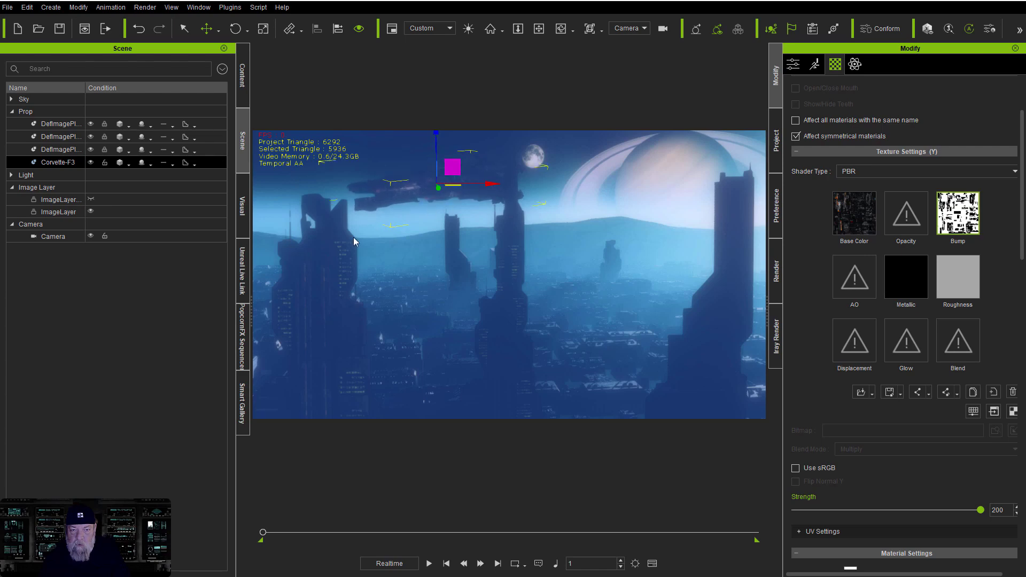
left_click(396, 225)
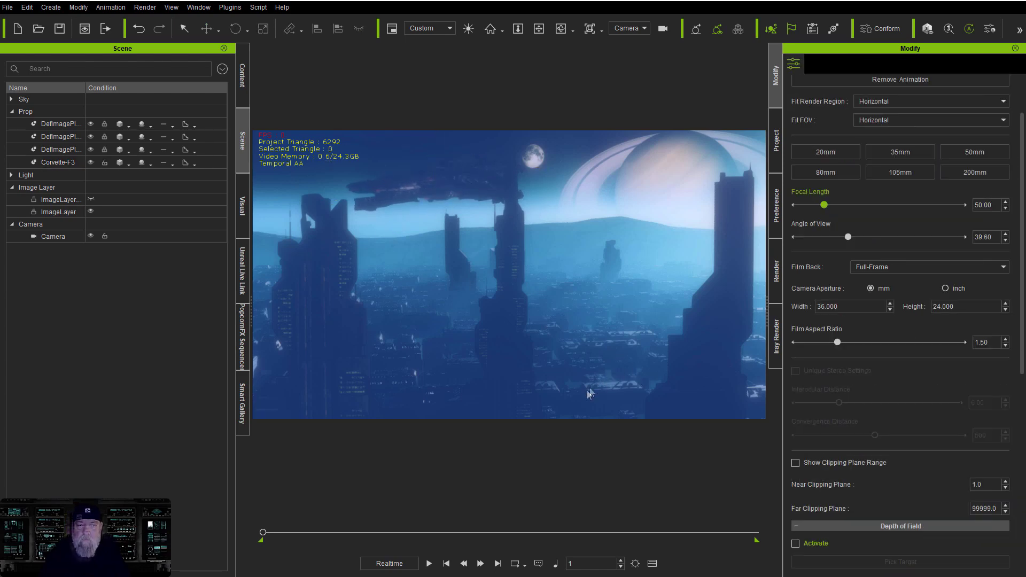
Copy the left tower plane's diffuse texture into its glow channel and set the glow strength to 26.
left_click(614, 352)
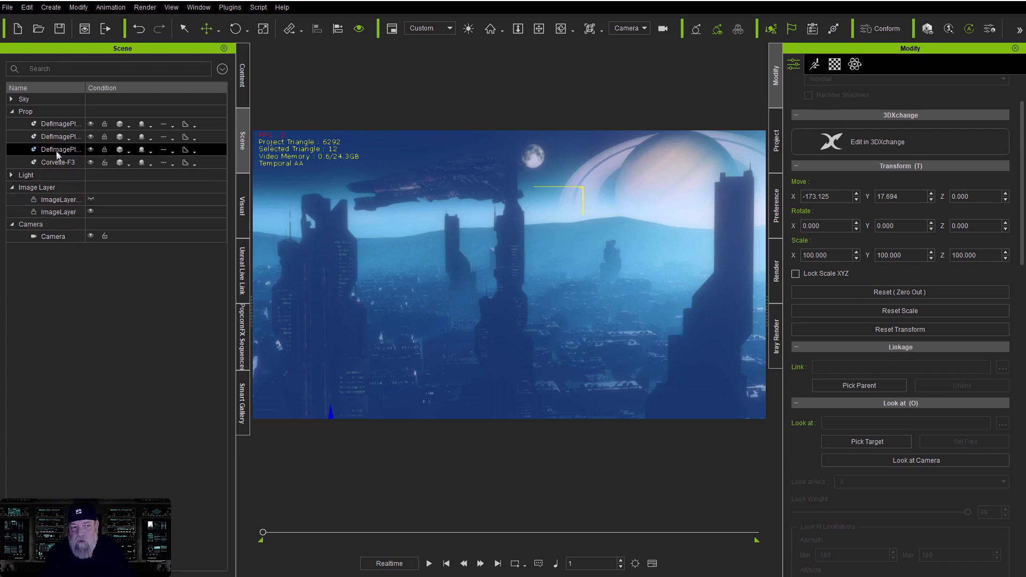
left_click(835, 65)
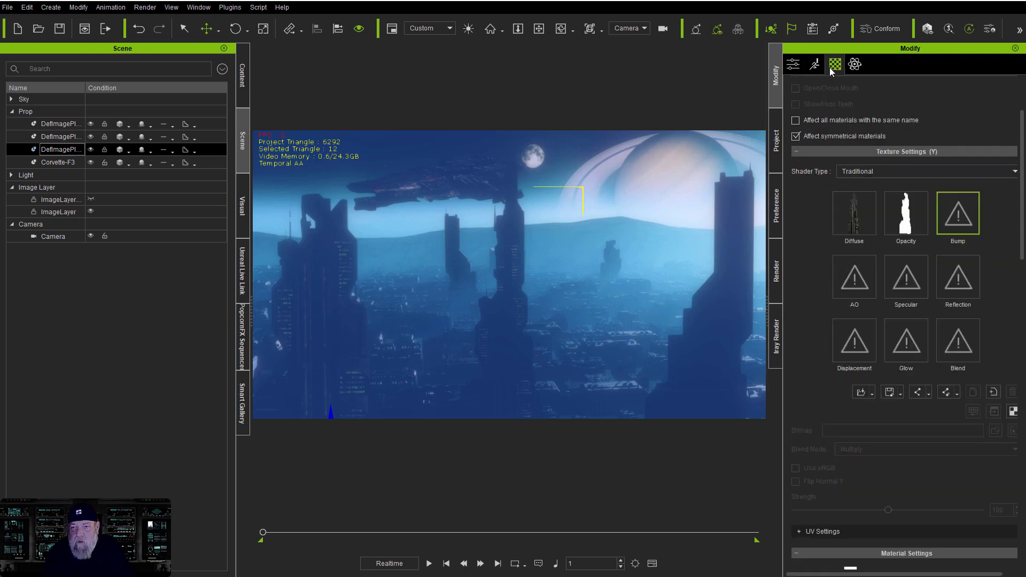
left_click(856, 226)
right_click(856, 225)
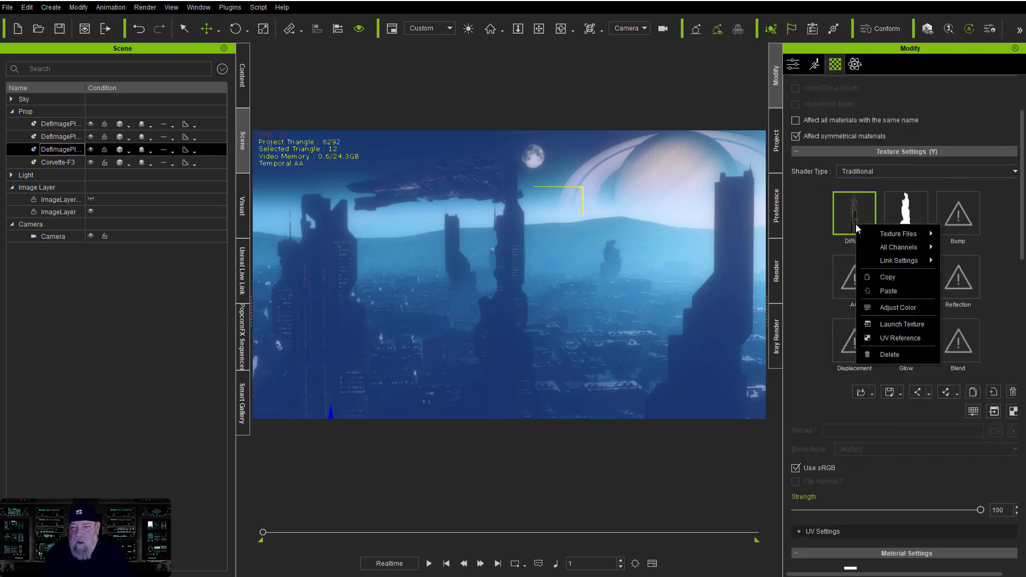
left_click(888, 278)
right_click(909, 355)
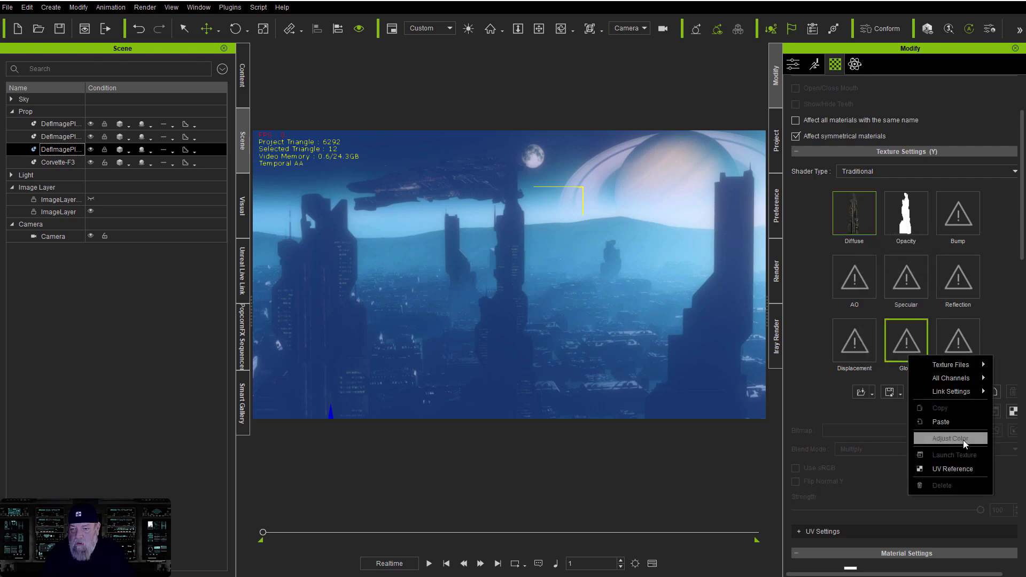
left_click(937, 422)
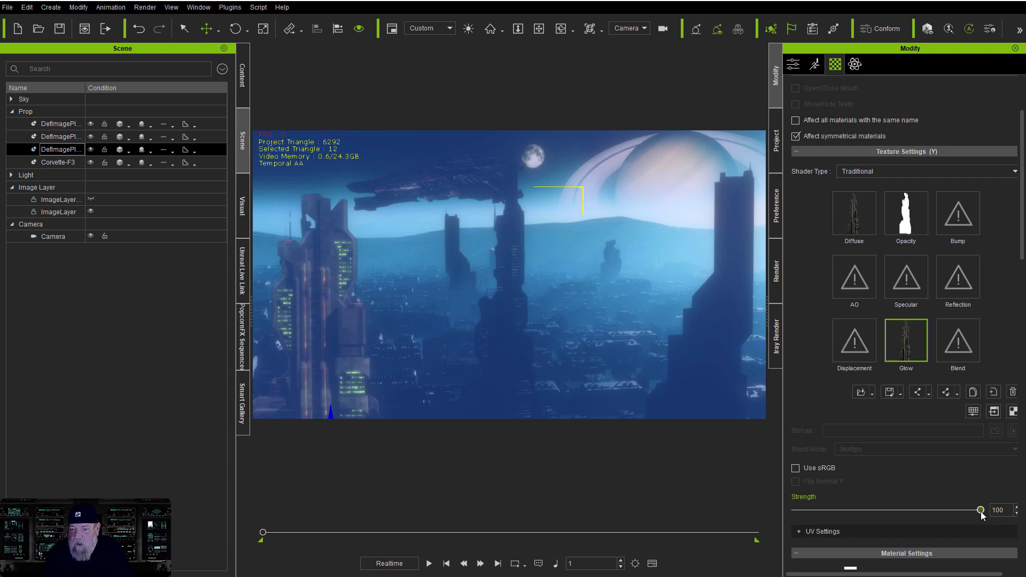
left_click_drag(980, 510, 842, 524)
Copy the central tower plane's diffuse texture into its glow channel and play the animation.
left_click(60, 124)
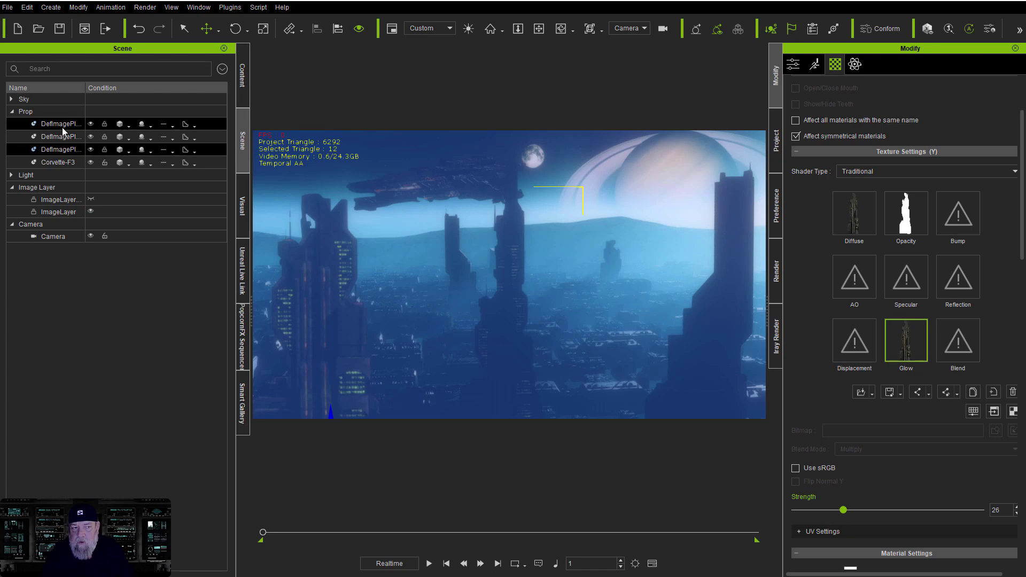
left_click(864, 219)
right_click(864, 219)
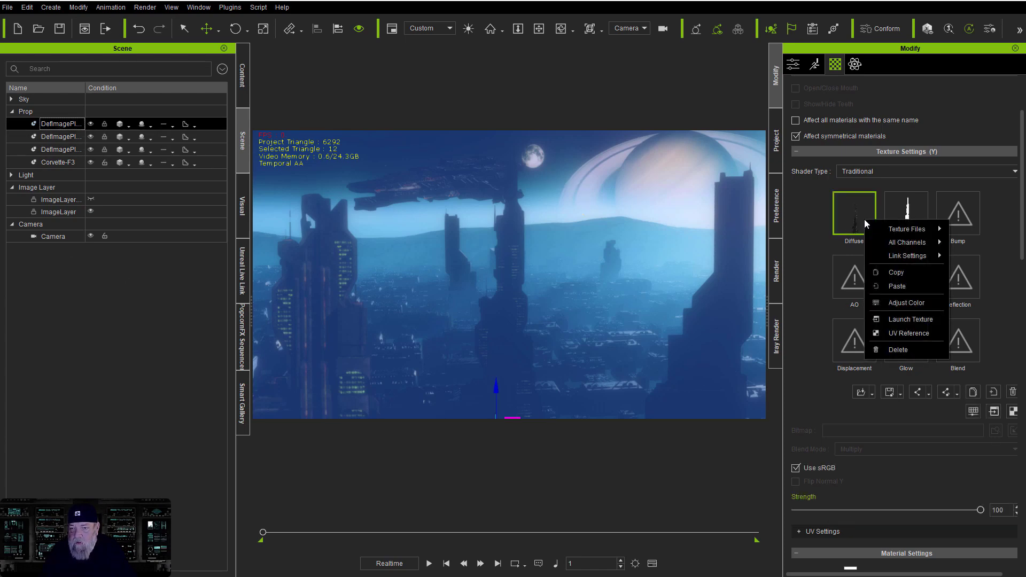
left_click(896, 273)
left_click(912, 335)
right_click(912, 334)
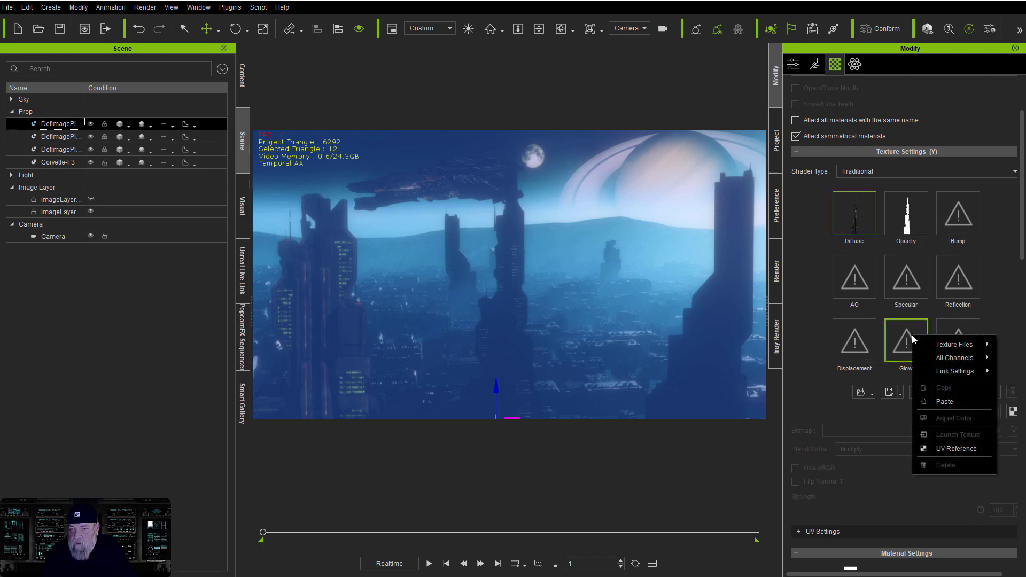
left_click(946, 400)
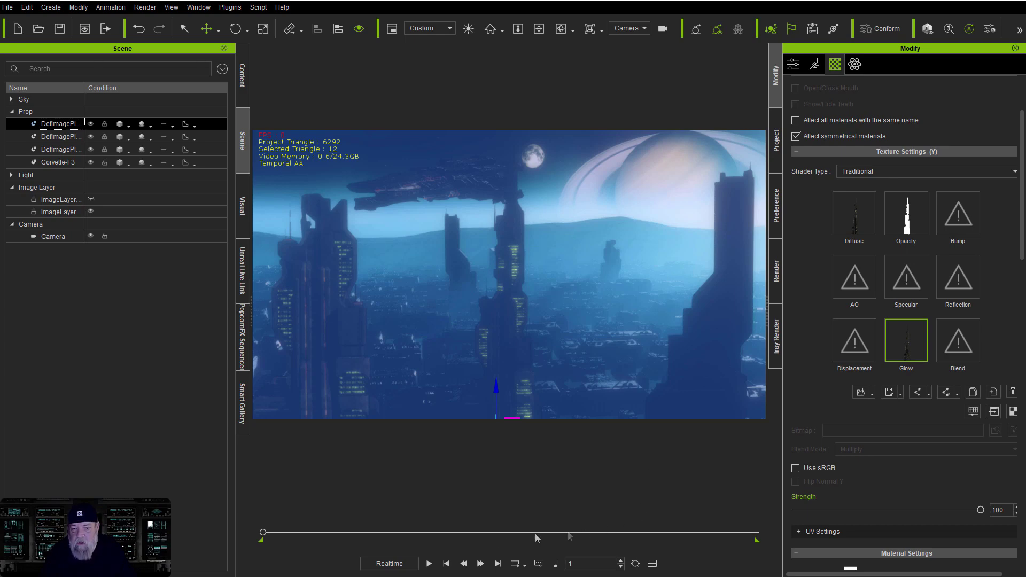
left_click(429, 564)
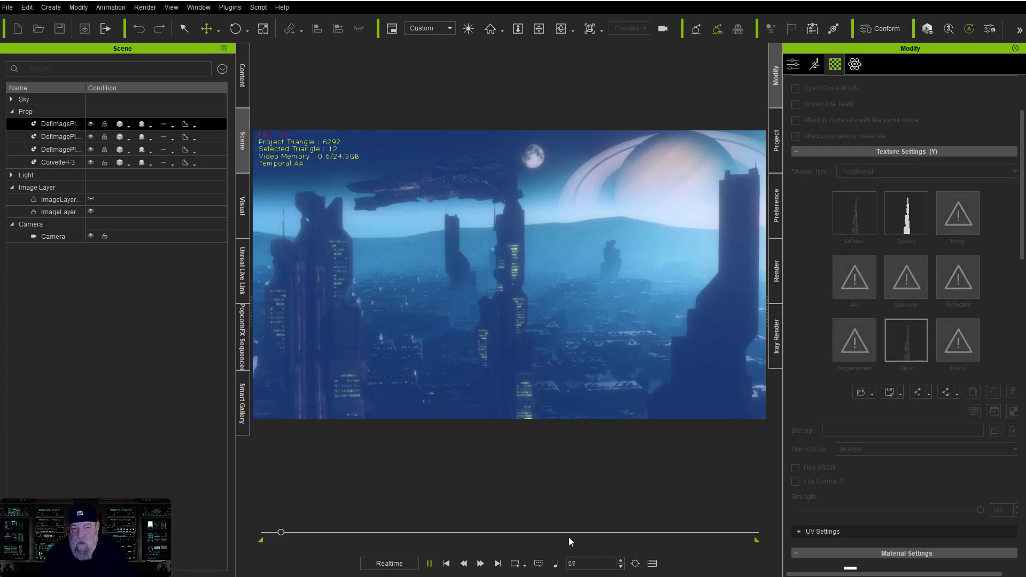